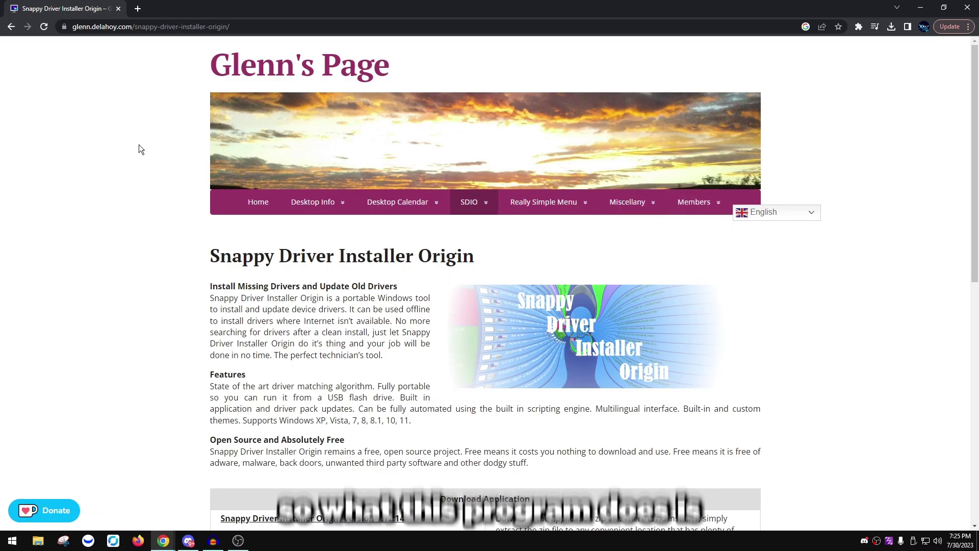
# Get the Snappy Driver Installer Origin download and extract SDIO_1.12.14.755.zip into an SDIO_1.12.14.755 subfolder of Downloads
pyautogui.scroll(-1, 139, 149)
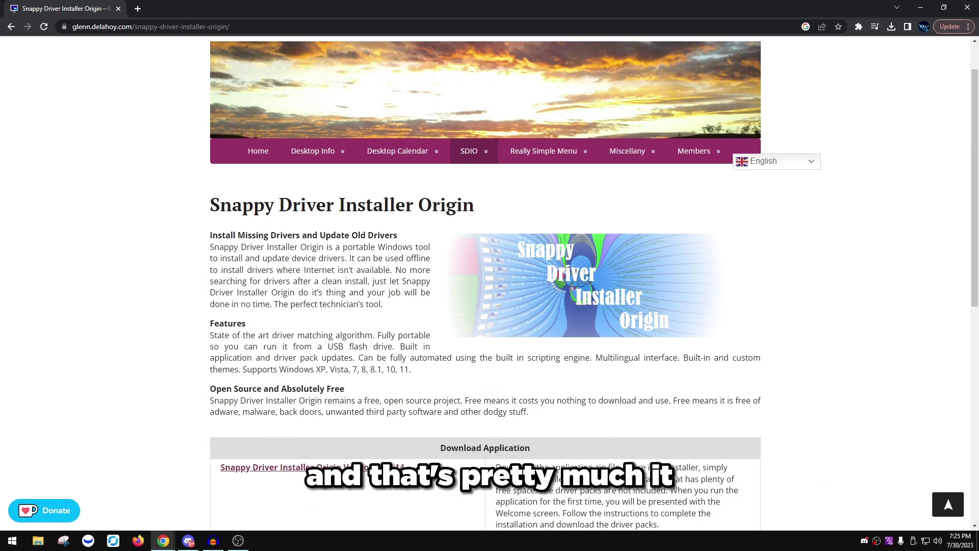
pyautogui.scroll(-3, 330, 449)
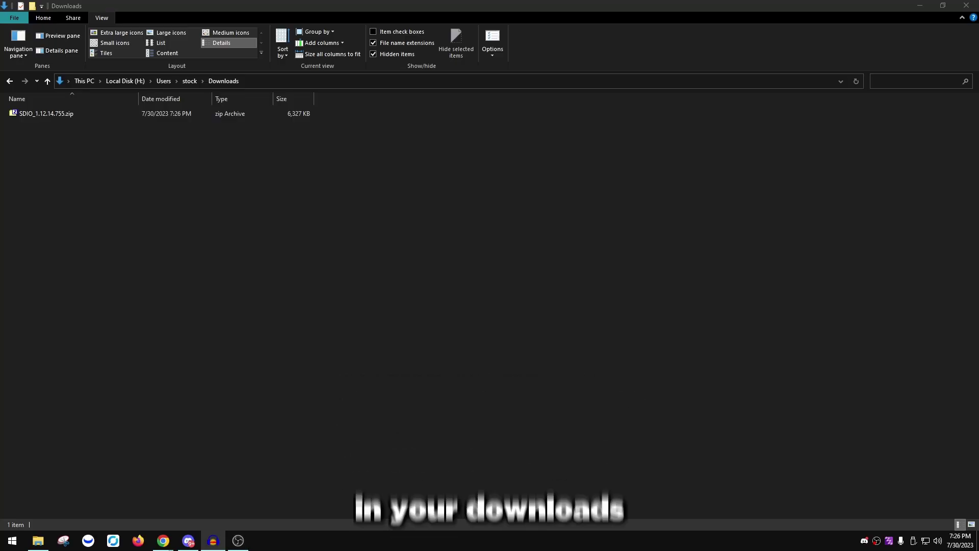
pyautogui.click(64, 109)
pyautogui.rightClick(63, 109)
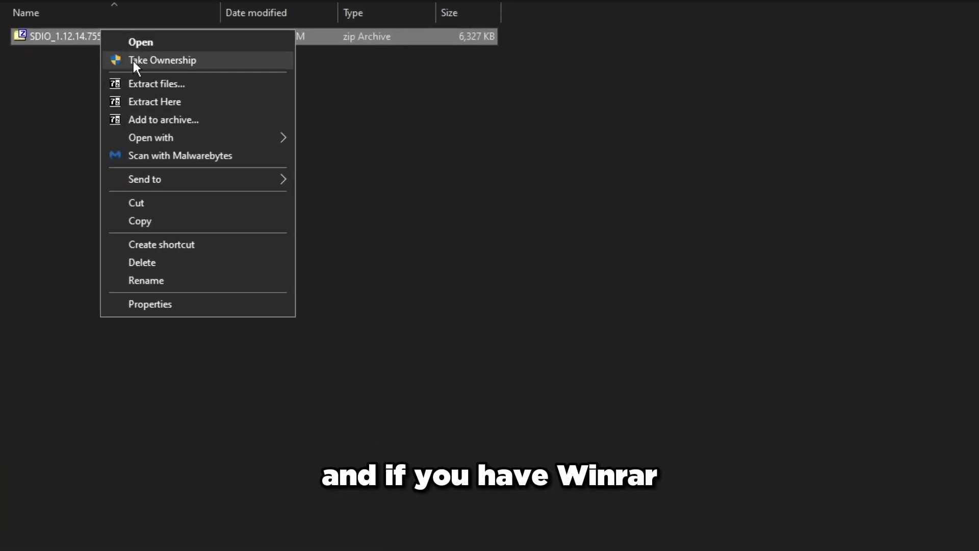
pyautogui.click(148, 84)
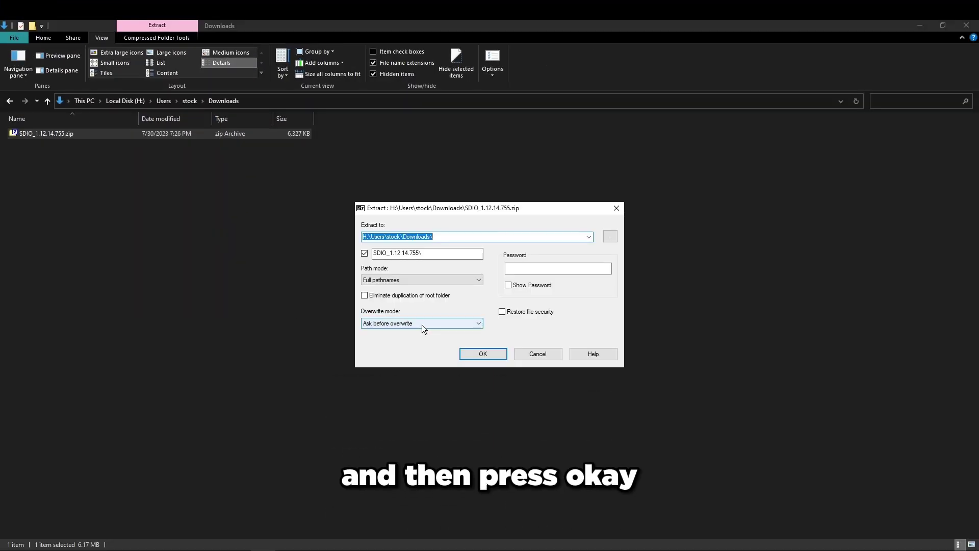
pyautogui.click(486, 351)
# Launch SDIO_auto.bat from the extracted folder, accepting the license agreement, and download only the driver indexes
pyautogui.doubleClick(52, 136)
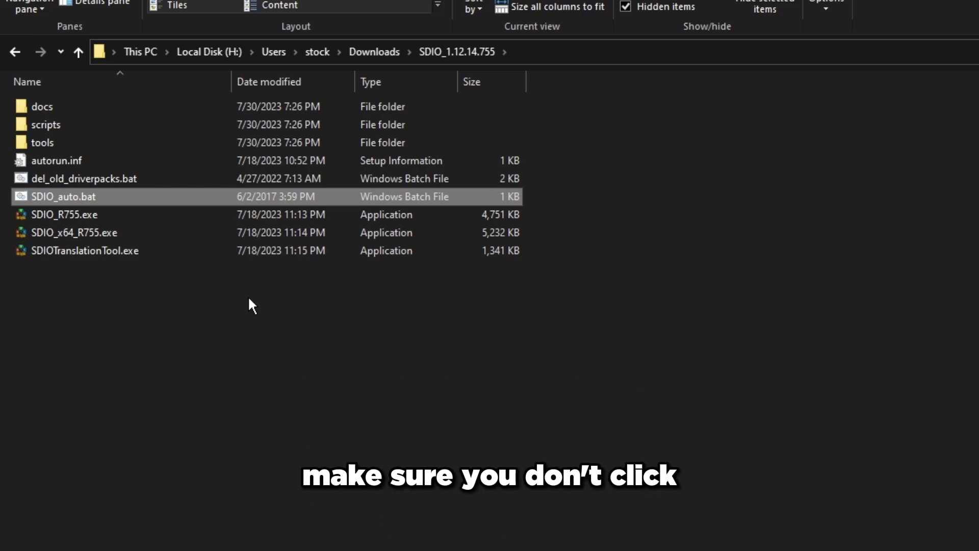
pyautogui.doubleClick(146, 198)
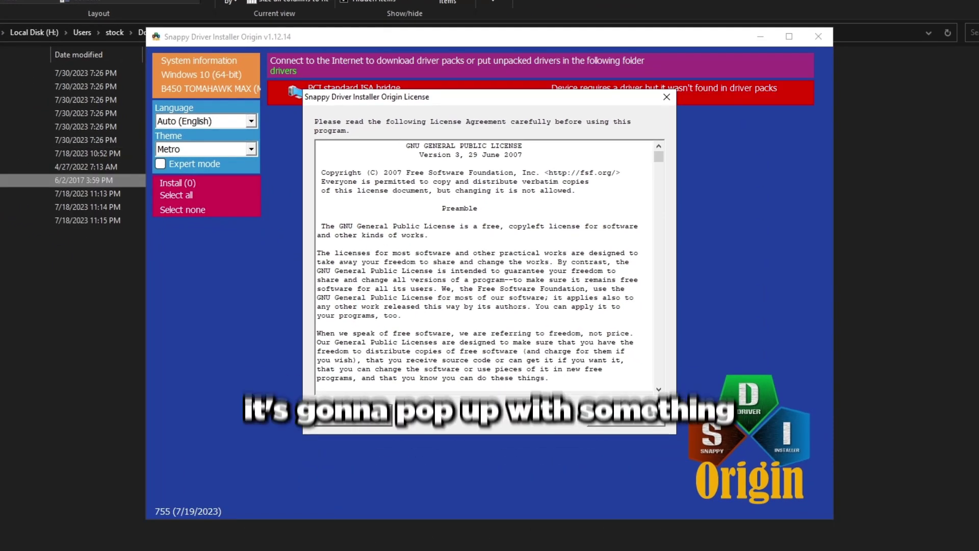
pyautogui.click(599, 414)
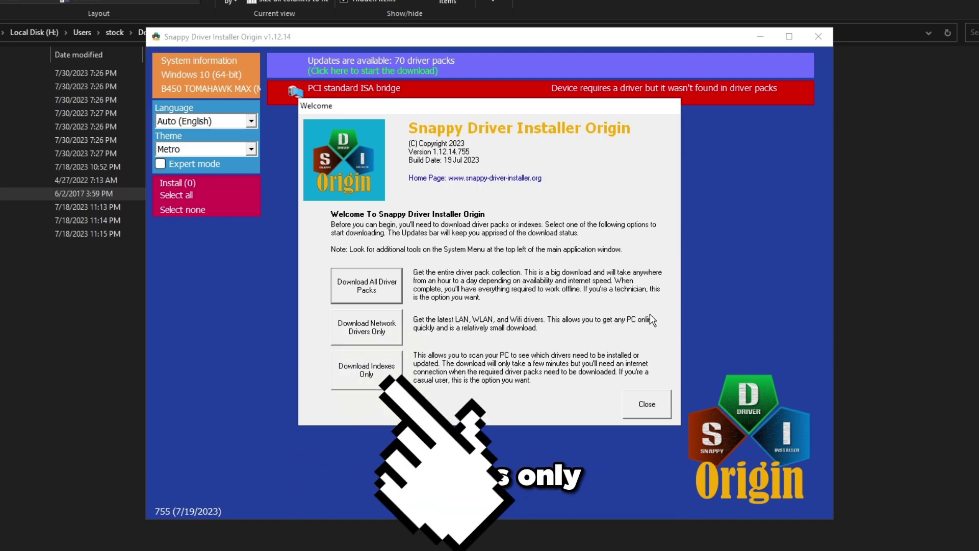
pyautogui.moveTo(357, 105); pyautogui.dragTo(308, 97)
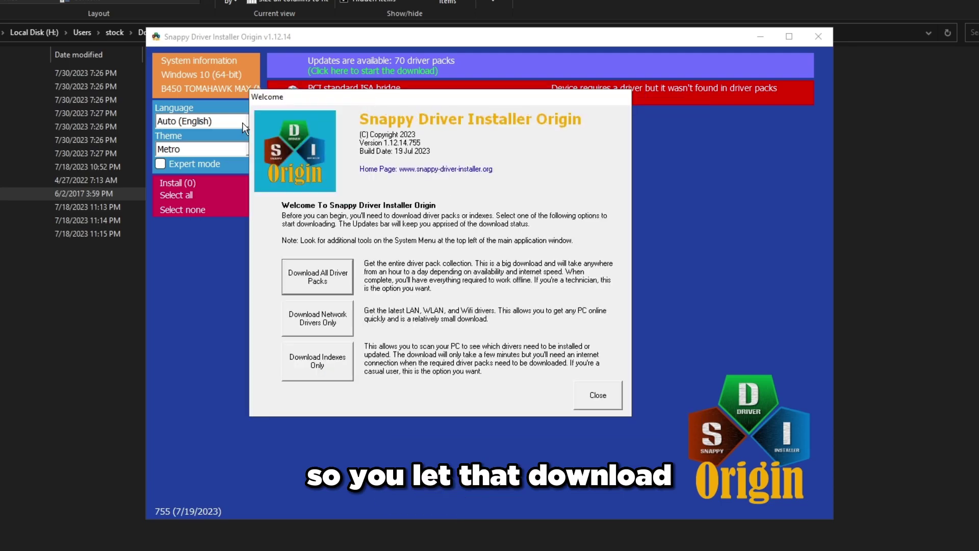
pyautogui.click(310, 362)
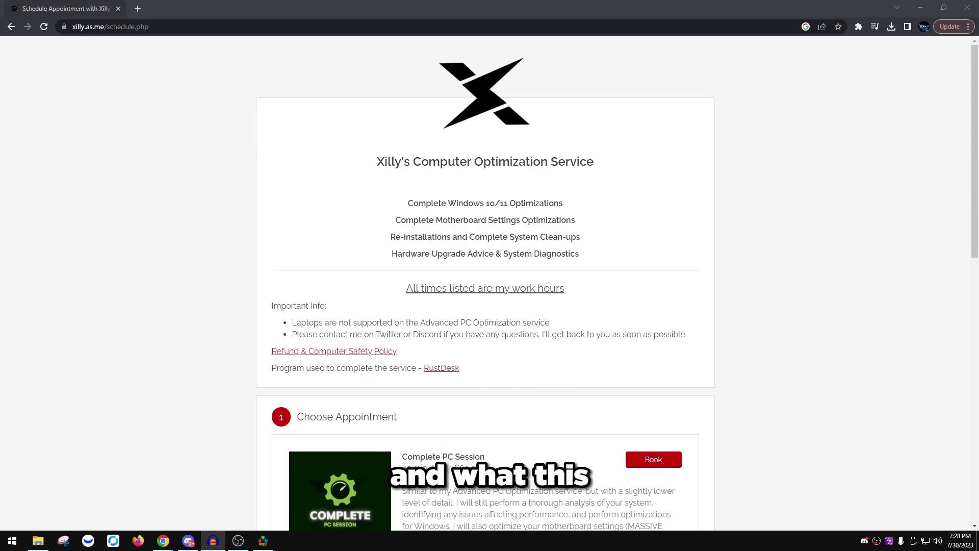
# Review the appointment options on the computer optimization scheduling page in Chrome and open the booking for The ULTIMATE PC Optimization
pyautogui.click(158, 274)
pyautogui.scroll(-1, 158, 273)
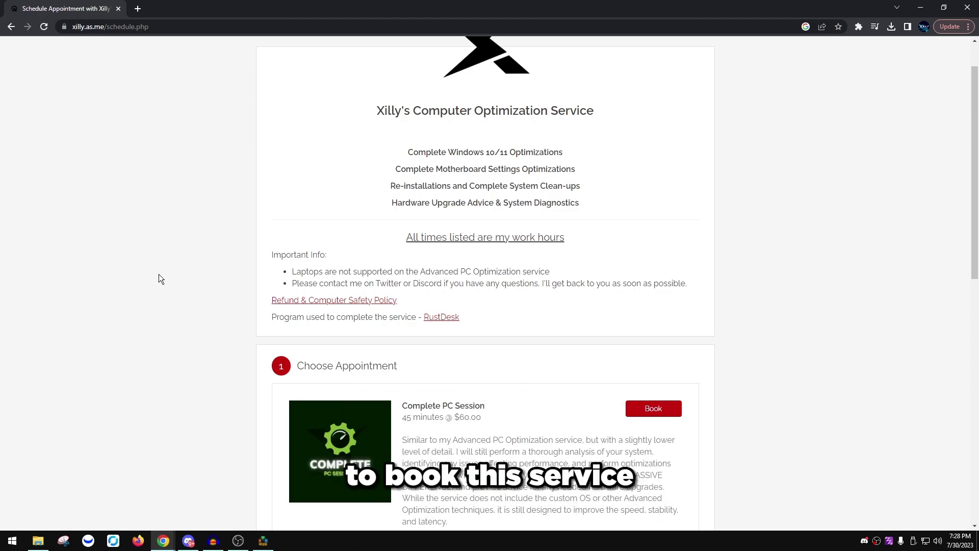
pyautogui.scroll(-6, 183, 278)
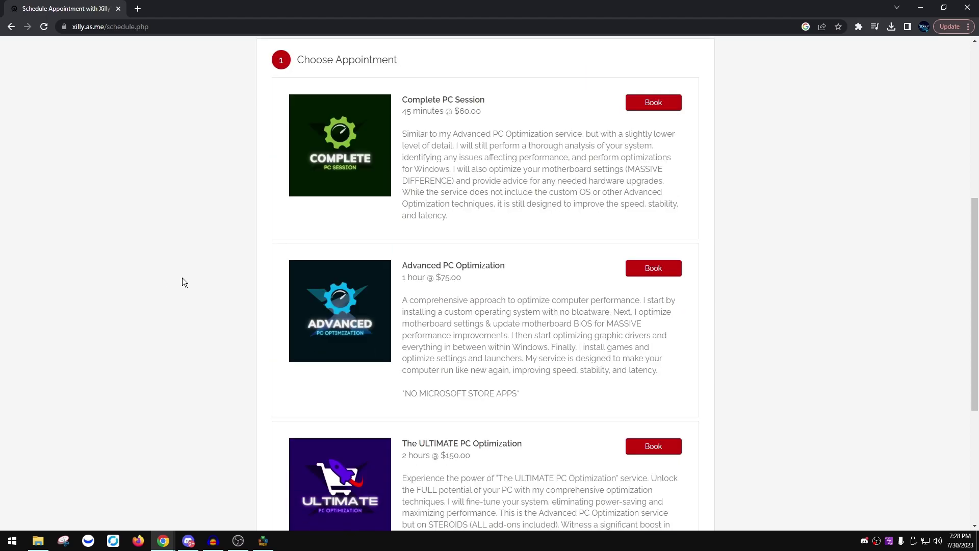
pyautogui.scroll(-2, 587, 391)
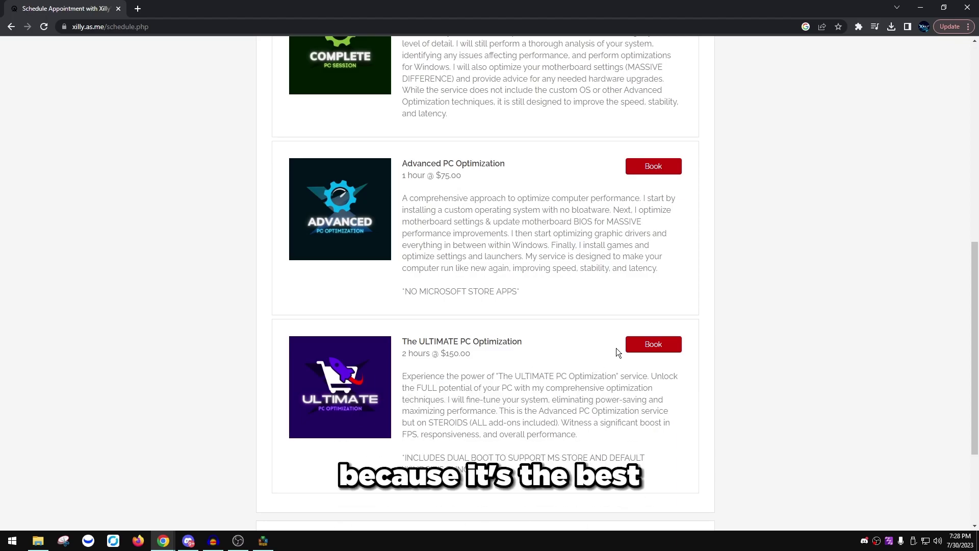
pyautogui.click(631, 348)
pyautogui.click(319, 340)
pyautogui.click(329, 367)
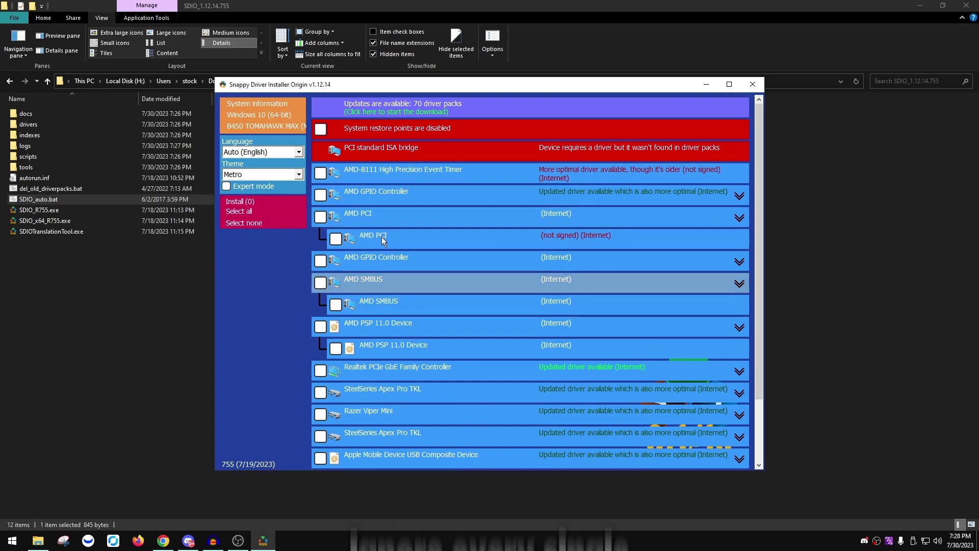
# Look up the name of the Ethernet adapter in Task Manager's performance details, then close Task Manager
pyautogui.scroll(-1, 352, 204)
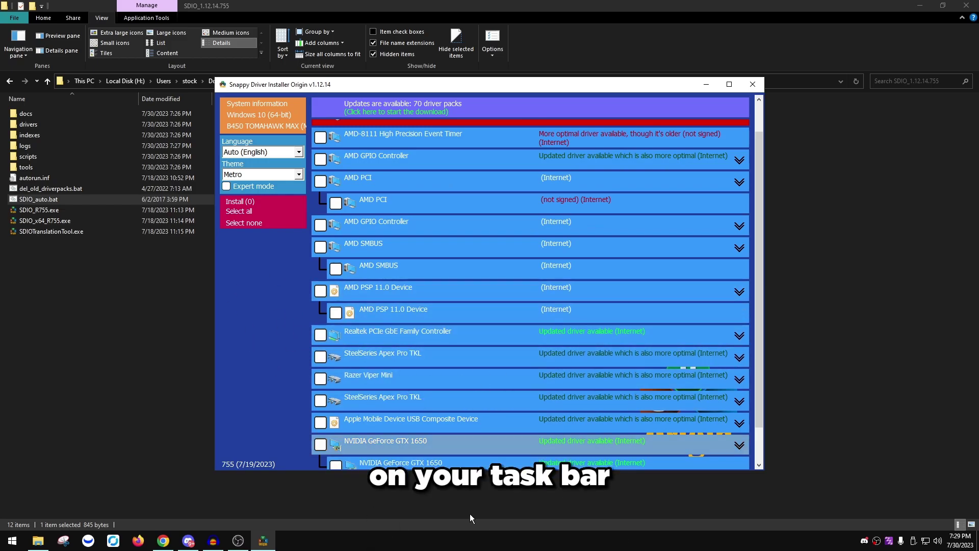
pyautogui.rightClick(422, 541)
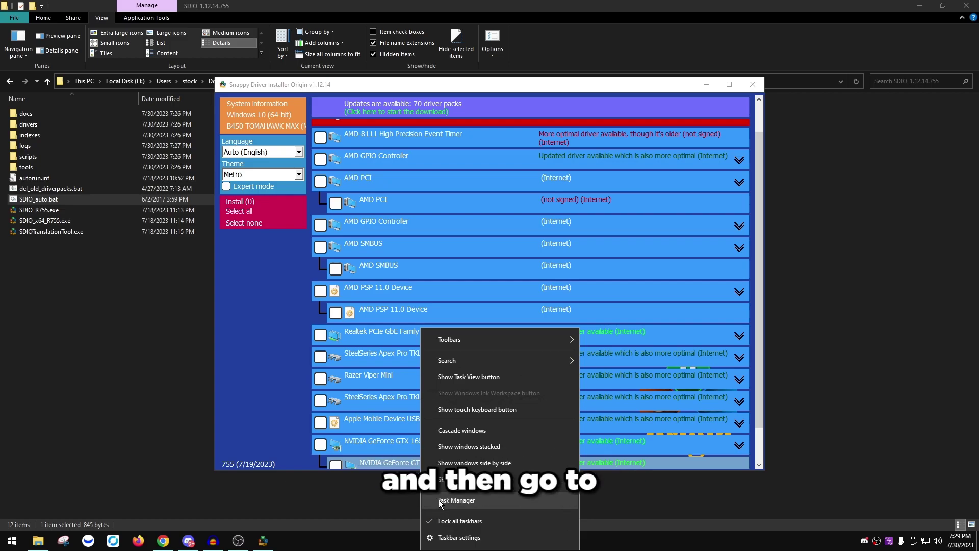
pyautogui.click(443, 502)
pyautogui.click(435, 155)
pyautogui.moveTo(456, 132); pyautogui.dragTo(357, 113)
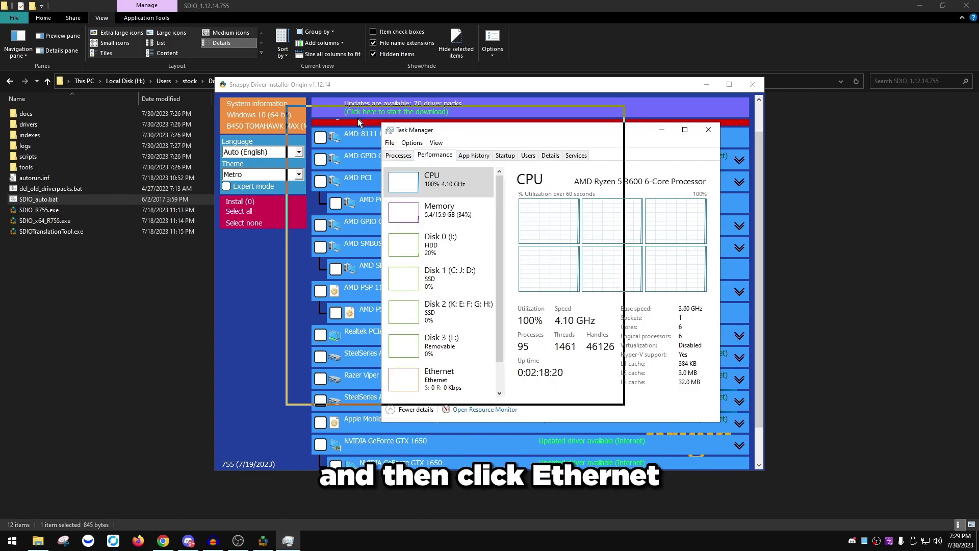
pyautogui.click(351, 359)
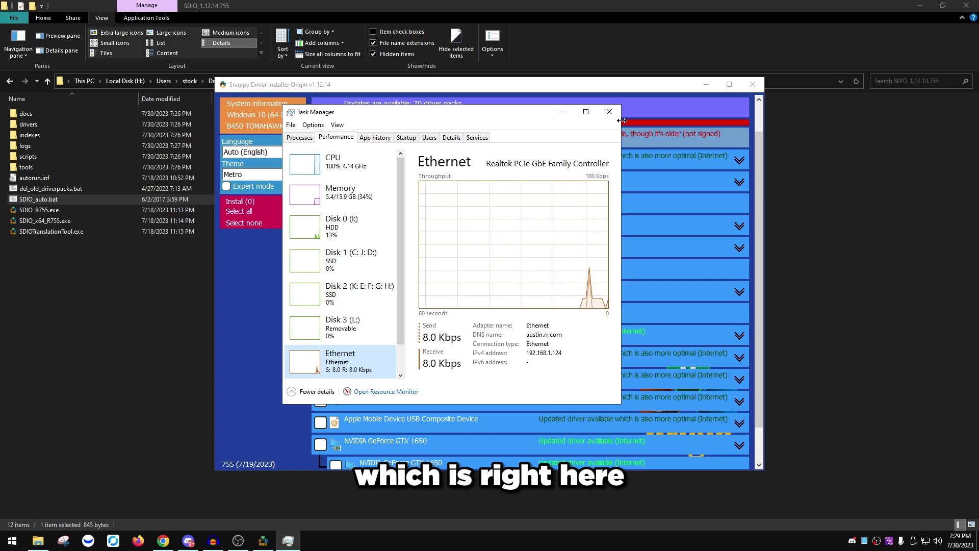
pyautogui.click(609, 111)
# Install only the updated Realtek PCIe GbE Family Controller driver and close Snappy Driver Installer Origin
pyautogui.click(321, 335)
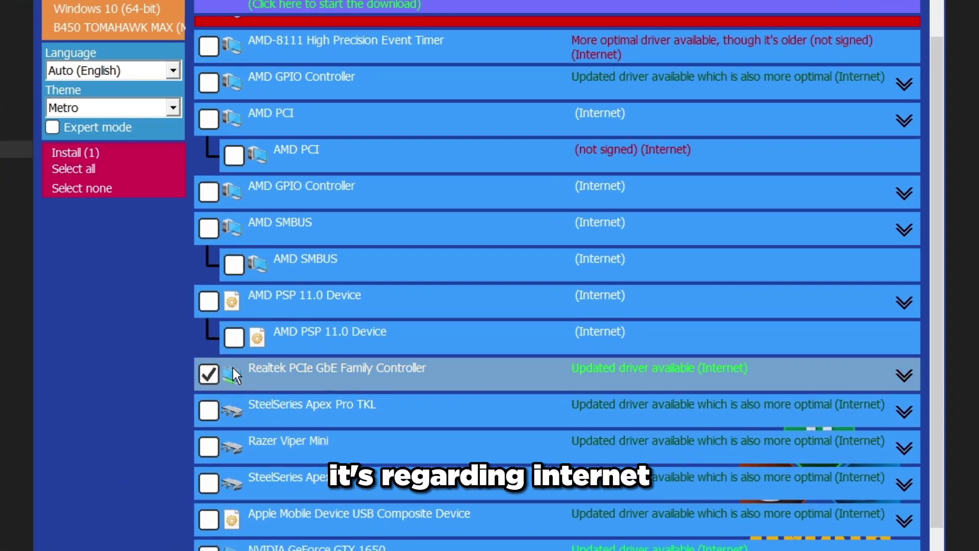
pyautogui.scroll(-2, 233, 373)
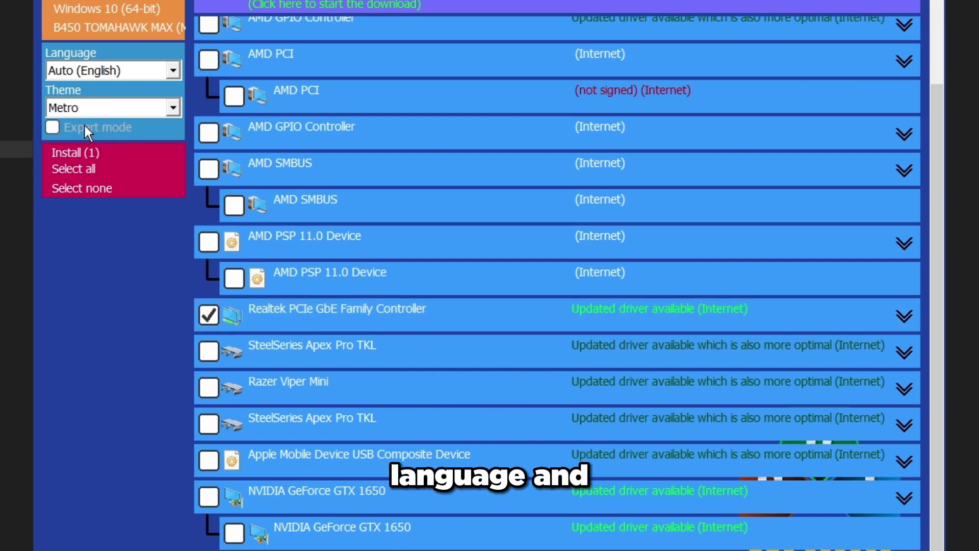
pyautogui.click(82, 152)
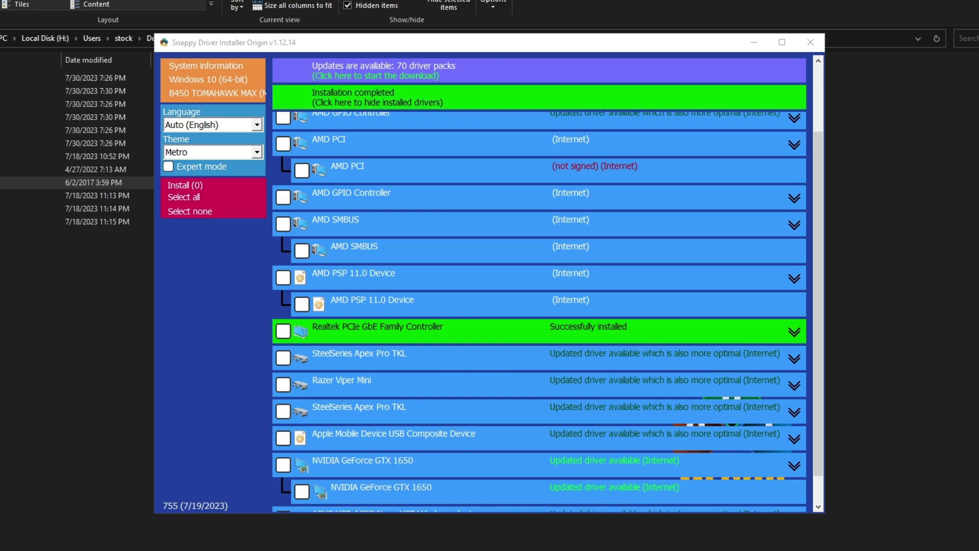
pyautogui.hotkey('alt', 'F4')
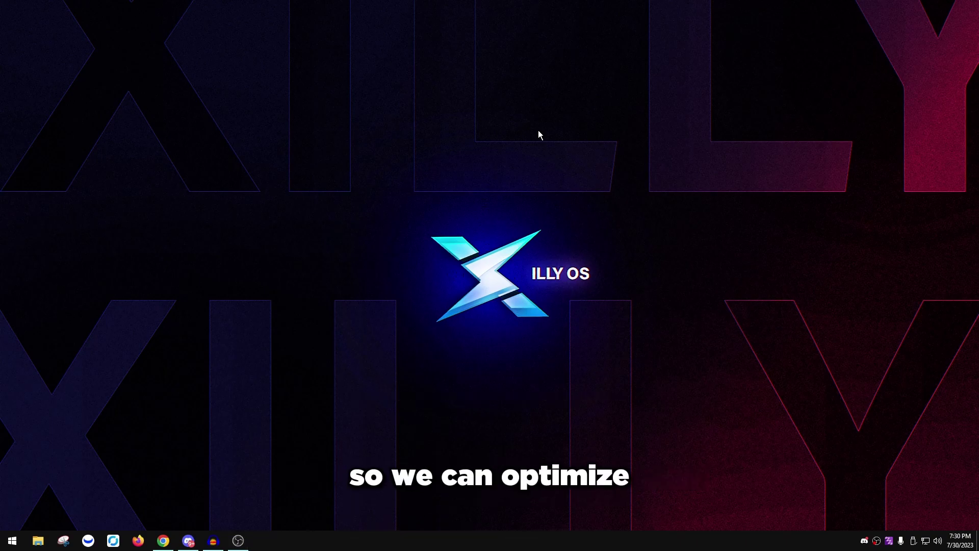
# Open Device Manager, expand the network adapters and select the Realtek PCIe GbE Family Controller
pyautogui.press('super')
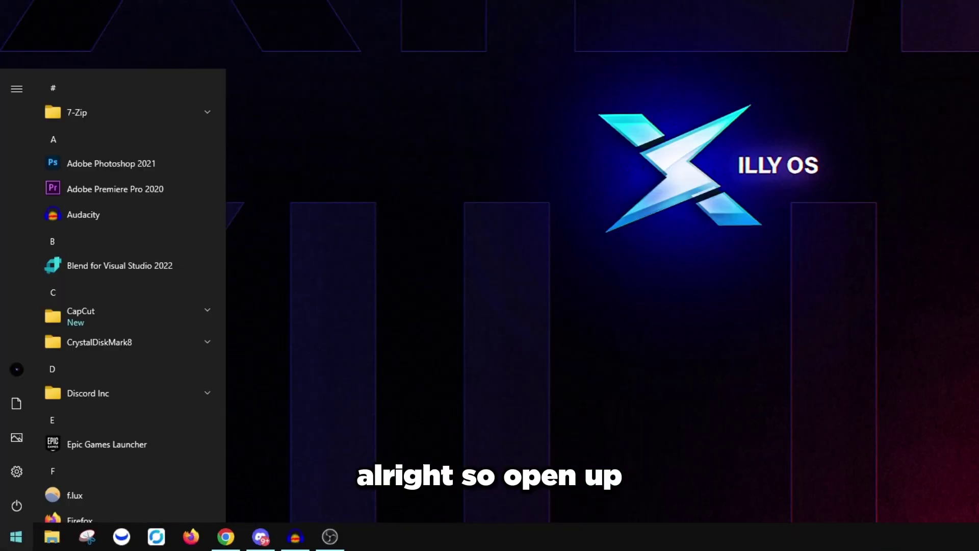
pyautogui.write('device manager')
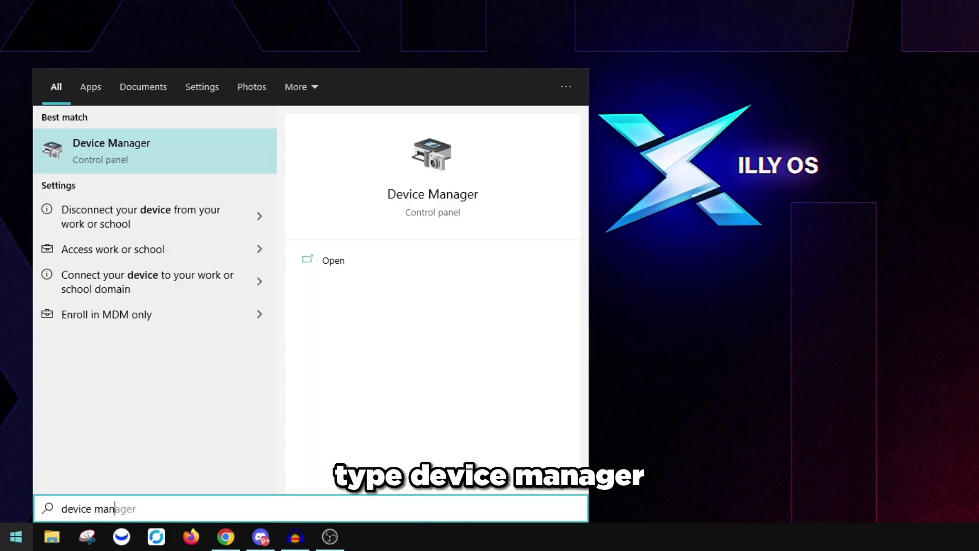
pyautogui.press('Return')
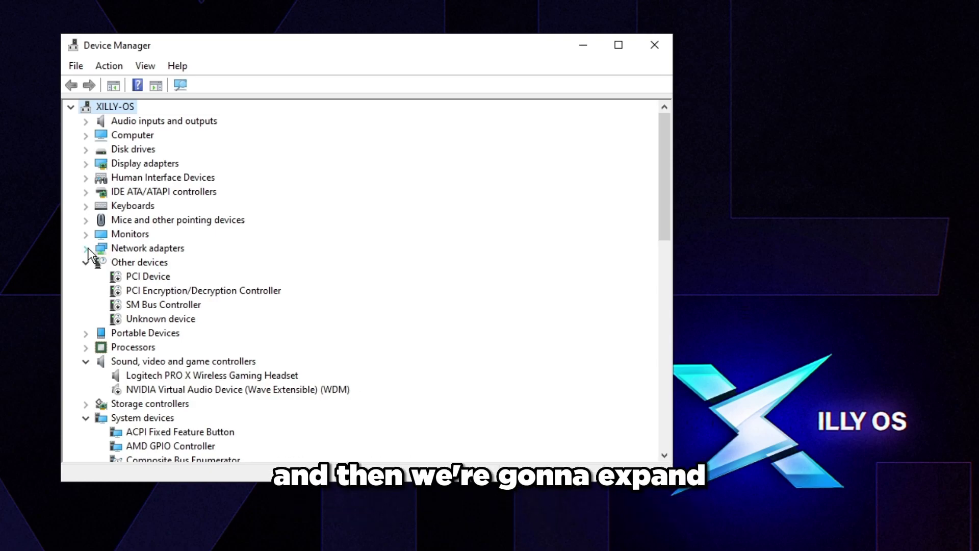
pyautogui.click(57, 161)
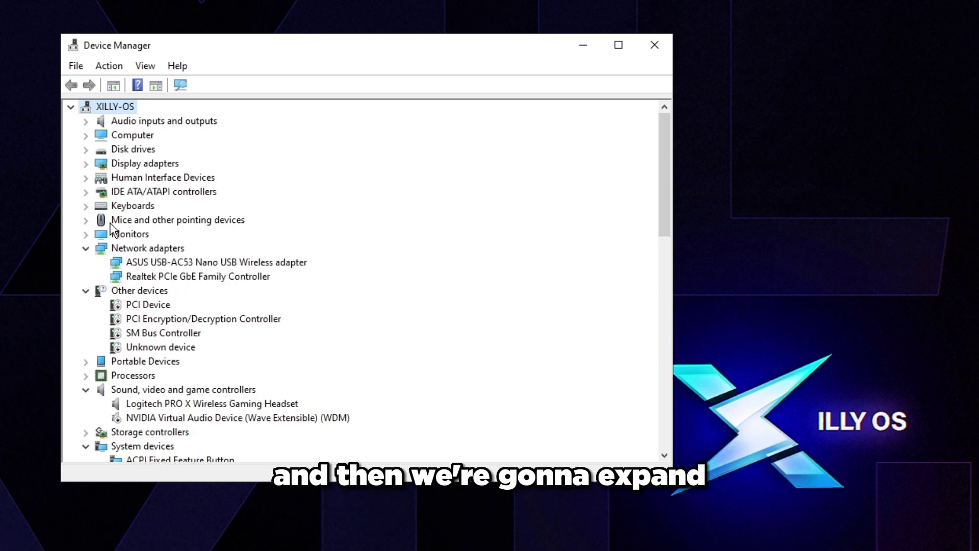
pyautogui.click(186, 262)
pyautogui.click(184, 277)
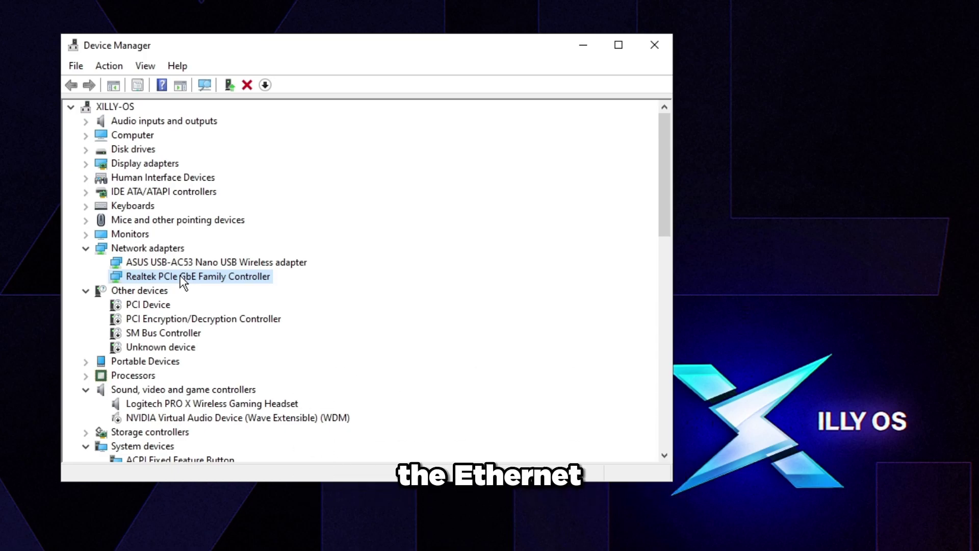
# In the Realtek PCIe GbE Family Controller properties, disable waking the computer and turning off the device to save power
pyautogui.doubleClick(154, 278)
pyautogui.moveTo(329, 81); pyautogui.dragTo(379, 89)
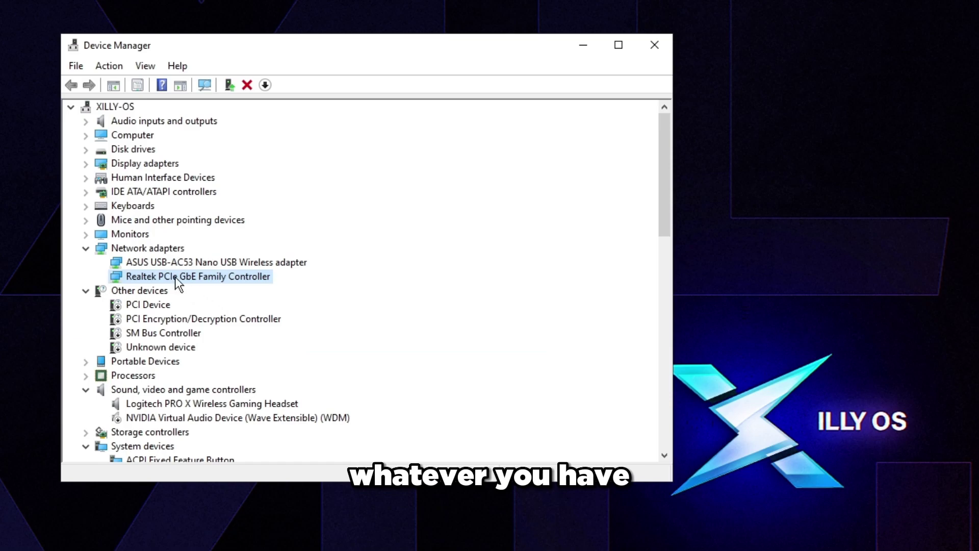
pyautogui.doubleClick(175, 276)
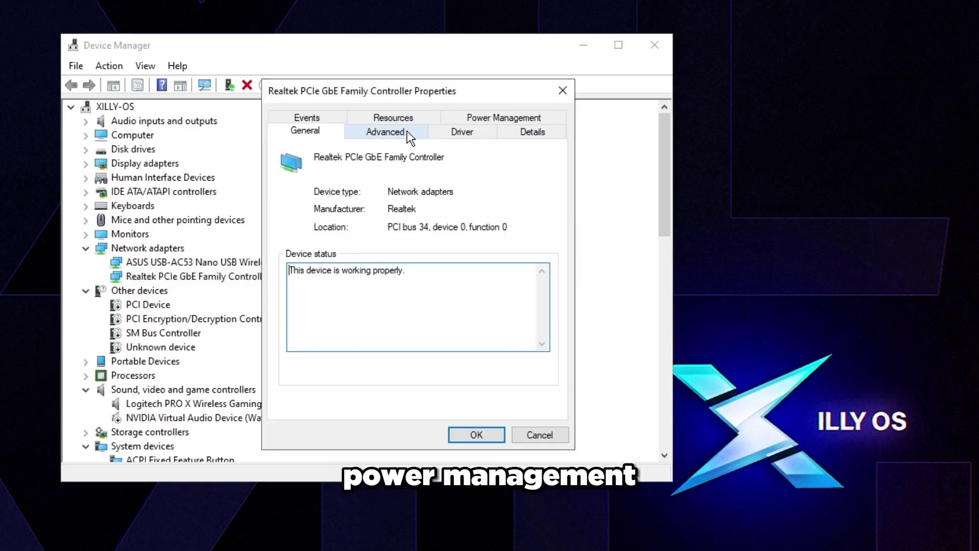
pyautogui.click(465, 117)
pyautogui.click(284, 209)
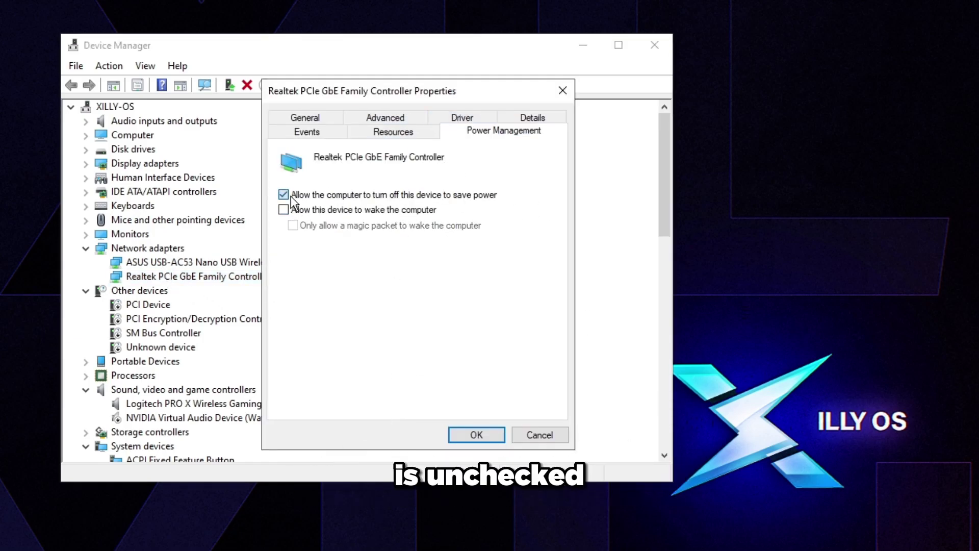
pyautogui.click(283, 195)
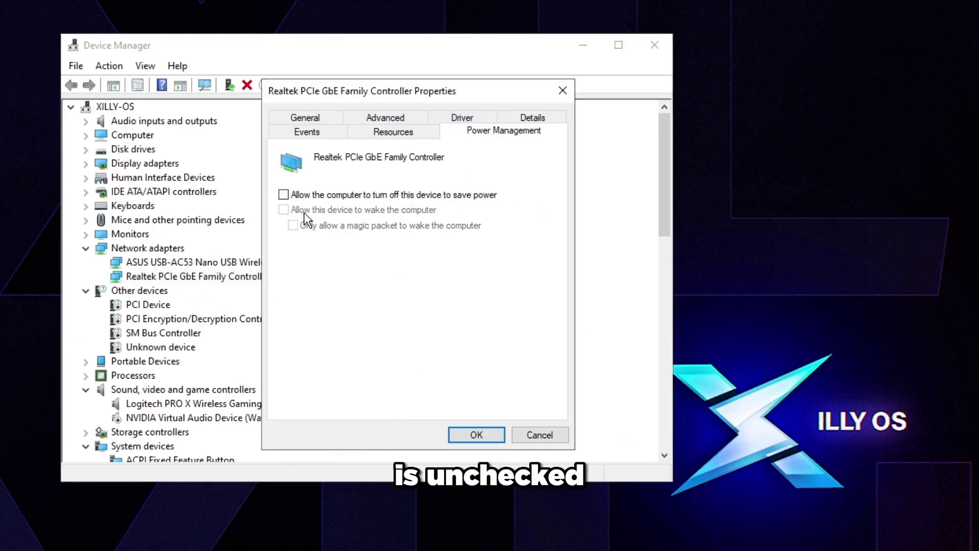
# In the adapter's advanced properties, check the ARP Offload, Auto Disable Gigabit, Energy-Efficient Ethernet and Flow Control values
pyautogui.click(370, 118)
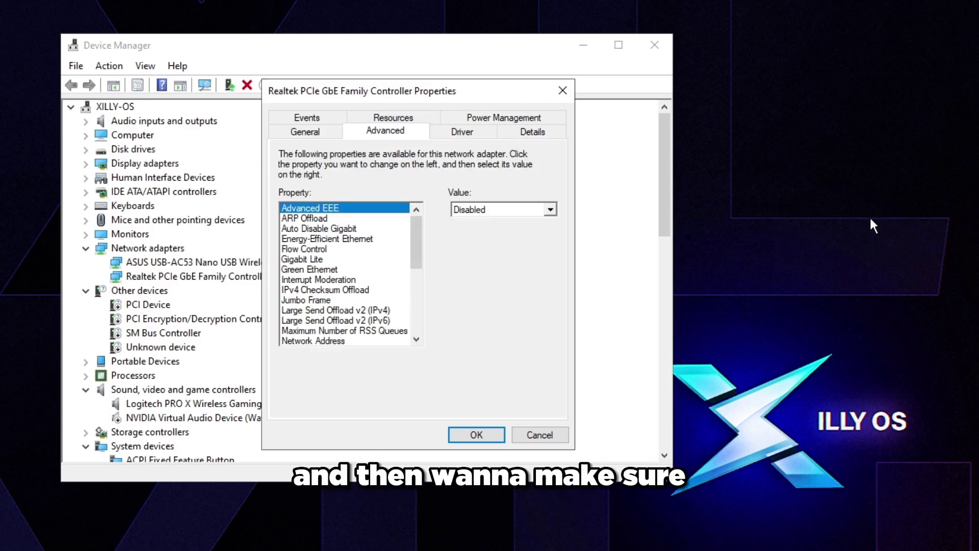
pyautogui.click(331, 219)
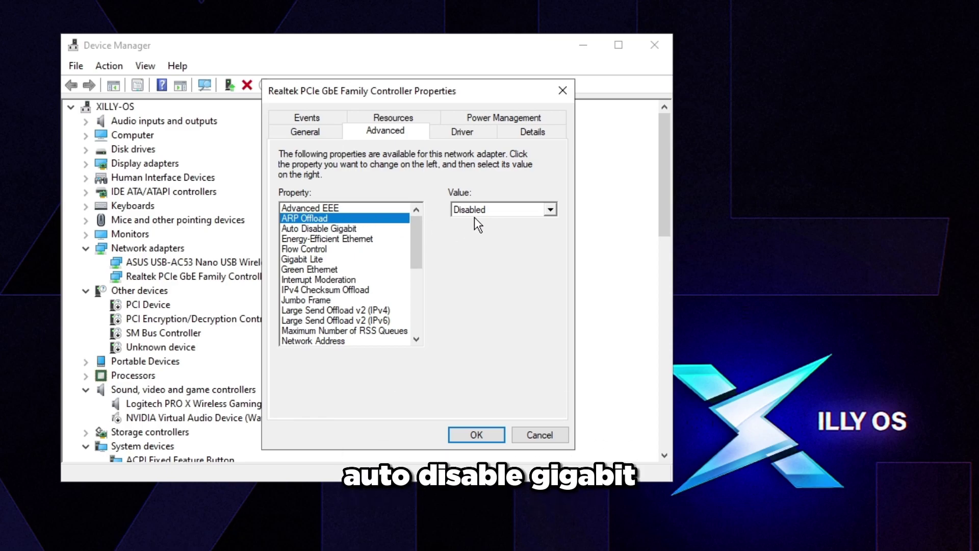
pyautogui.click(347, 229)
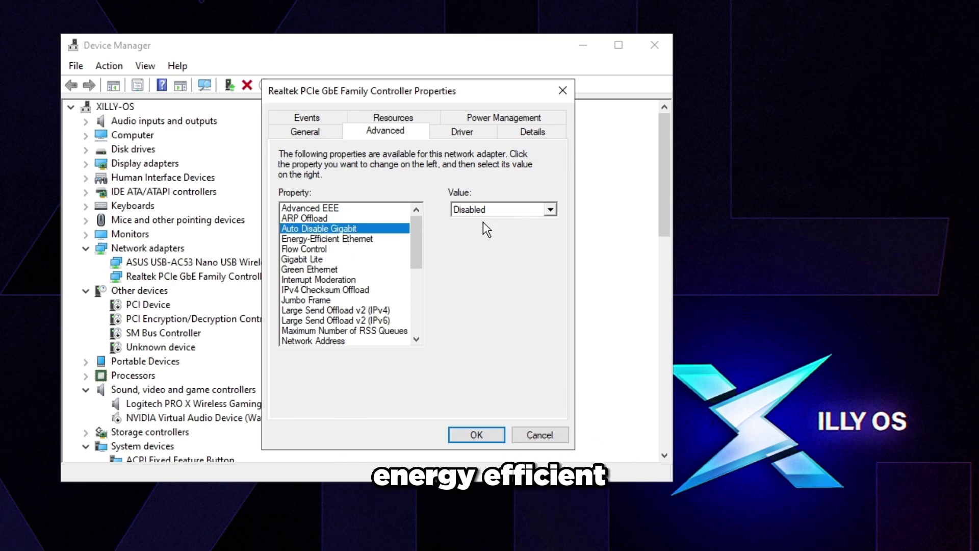
pyautogui.click(325, 239)
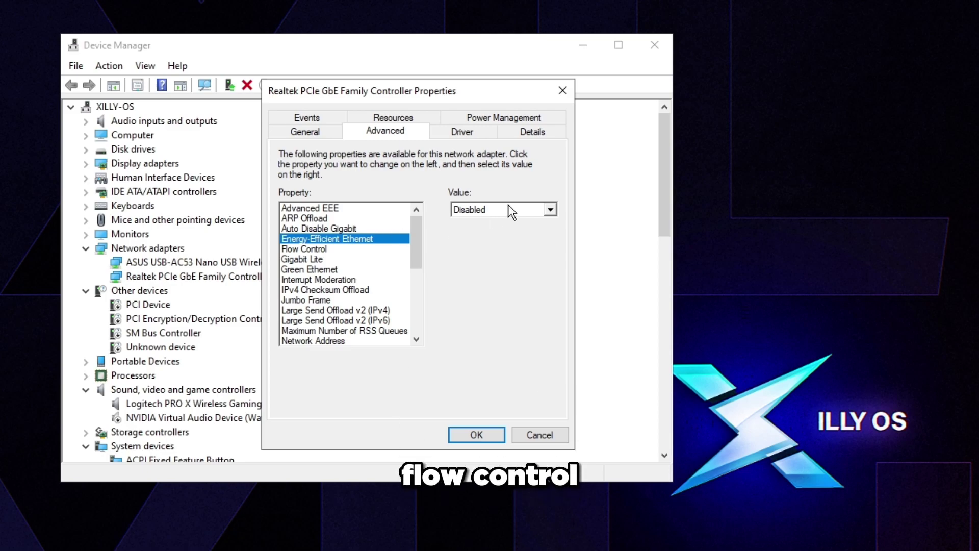
pyautogui.click(309, 248)
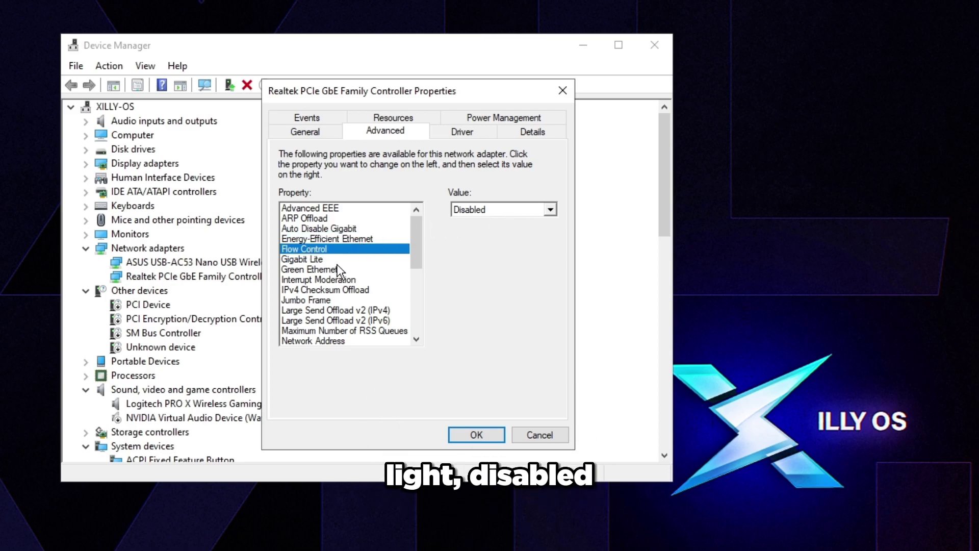
# Set both Gigabit Lite and Green Ethernet to Disabled in the adapter's advanced properties
pyautogui.click(313, 259)
pyautogui.click(476, 210)
pyautogui.click(476, 223)
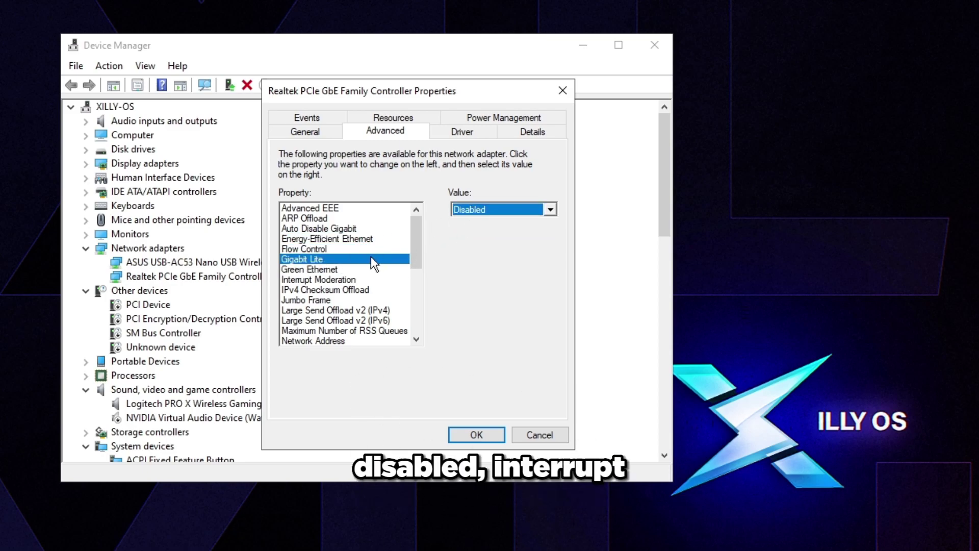
pyautogui.click(367, 270)
pyautogui.click(484, 210)
pyautogui.click(479, 224)
# Check the values of Interrupt Moderation, IPv4 Checksum Offload and Large Send Offload v2 for IPv4 and IPv6
pyautogui.click(347, 281)
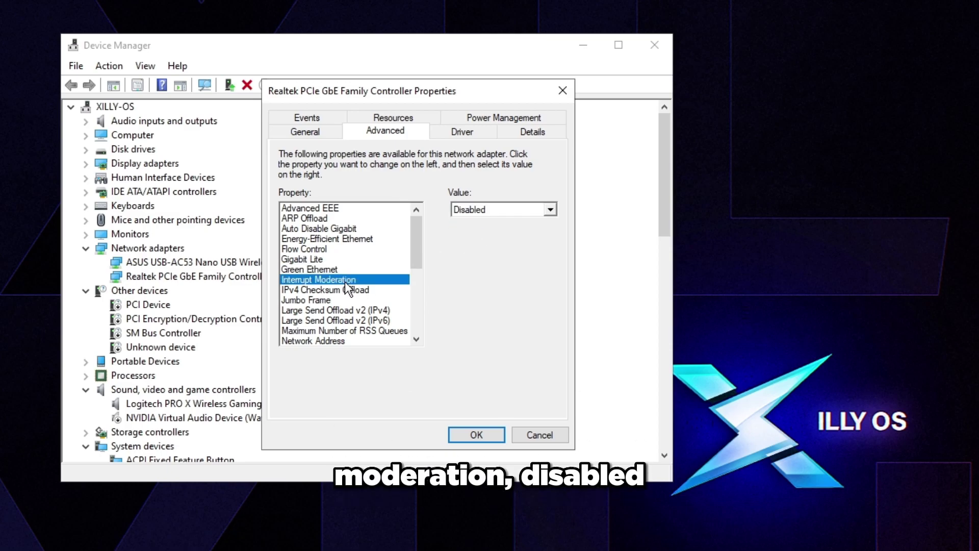
pyautogui.click(340, 289)
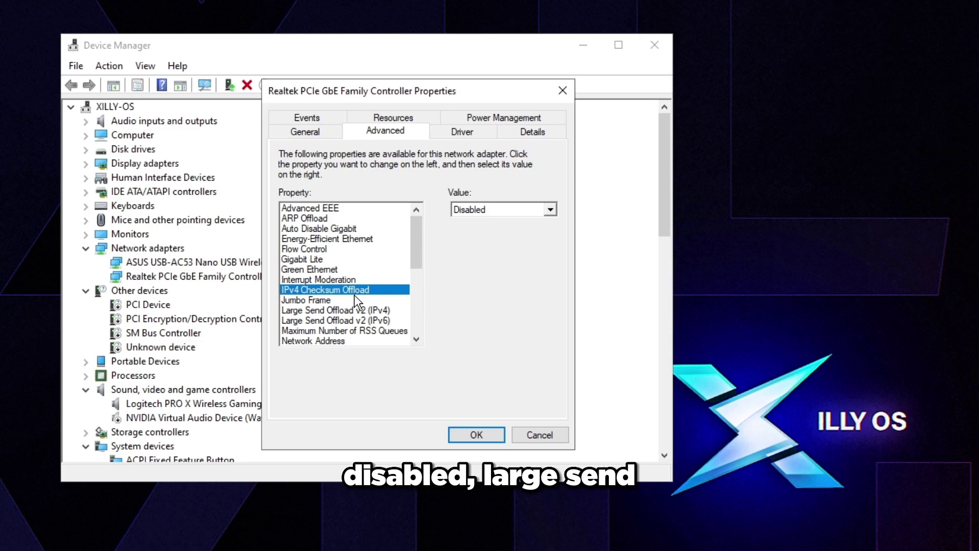
pyautogui.click(339, 309)
pyautogui.scroll(-1, 338, 309)
pyautogui.click(348, 290)
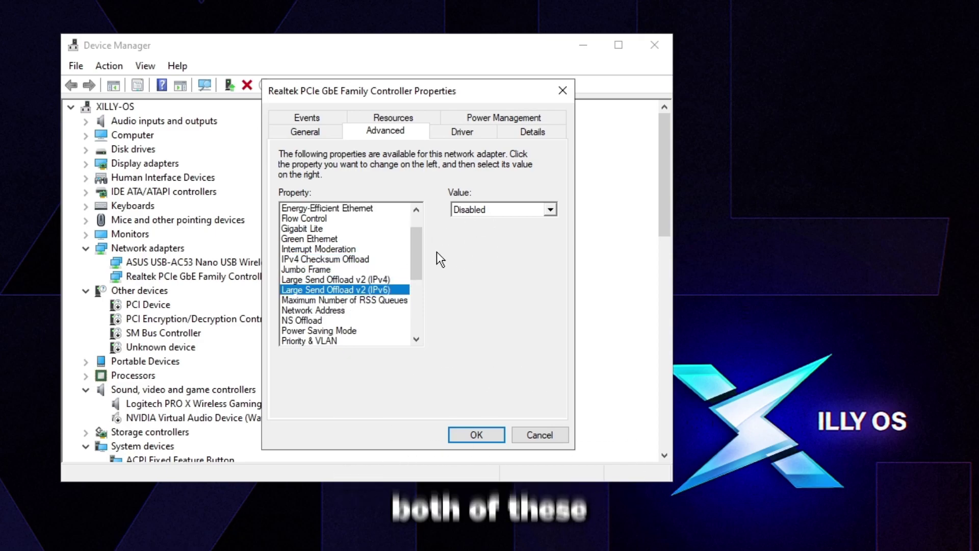
pyautogui.click(361, 283)
pyautogui.click(360, 289)
# Review the available values for Maximum Number of RSS Queues and move on to the NS Offload property
pyautogui.click(357, 300)
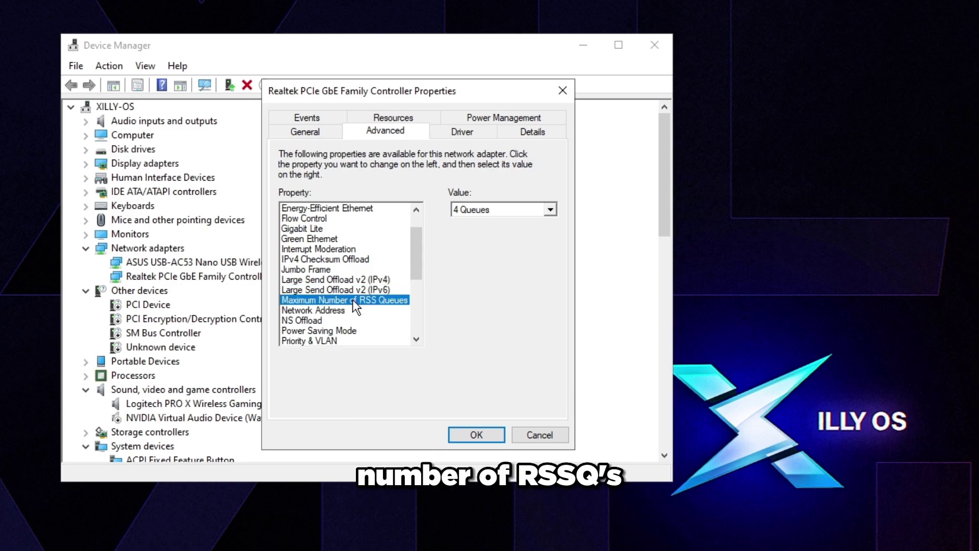
pyautogui.click(478, 212)
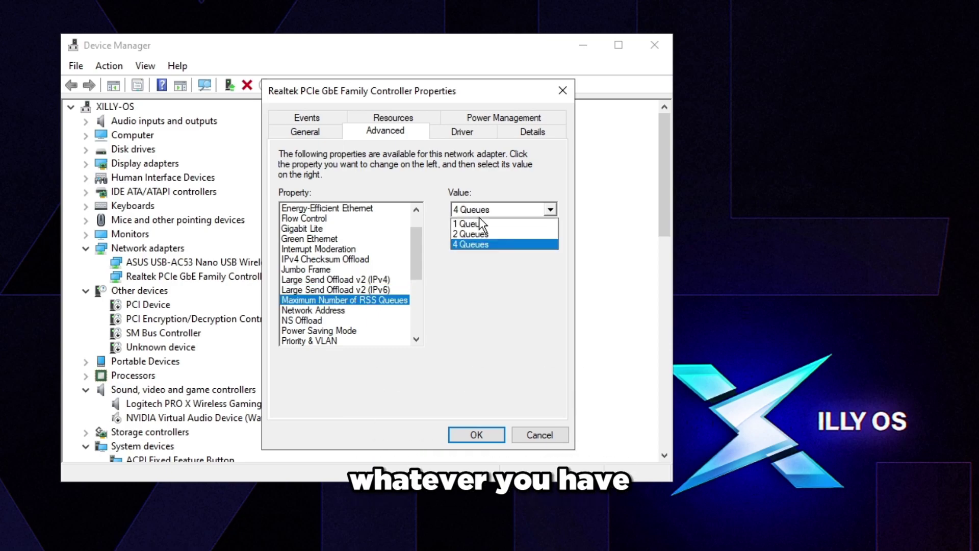
pyautogui.click(298, 322)
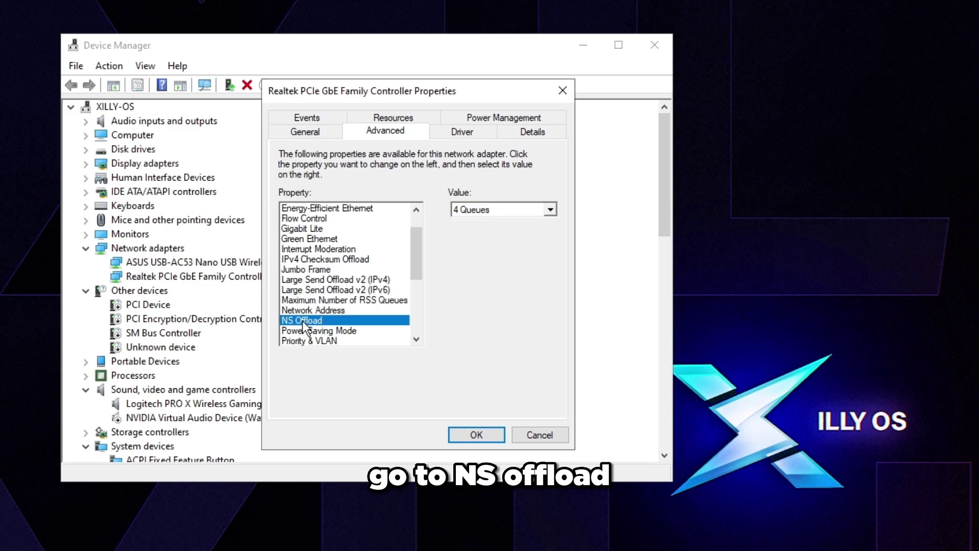
# Set the adapter's Power Saving Mode to Disabled
pyautogui.click(324, 329)
pyautogui.scroll(-1, 324, 329)
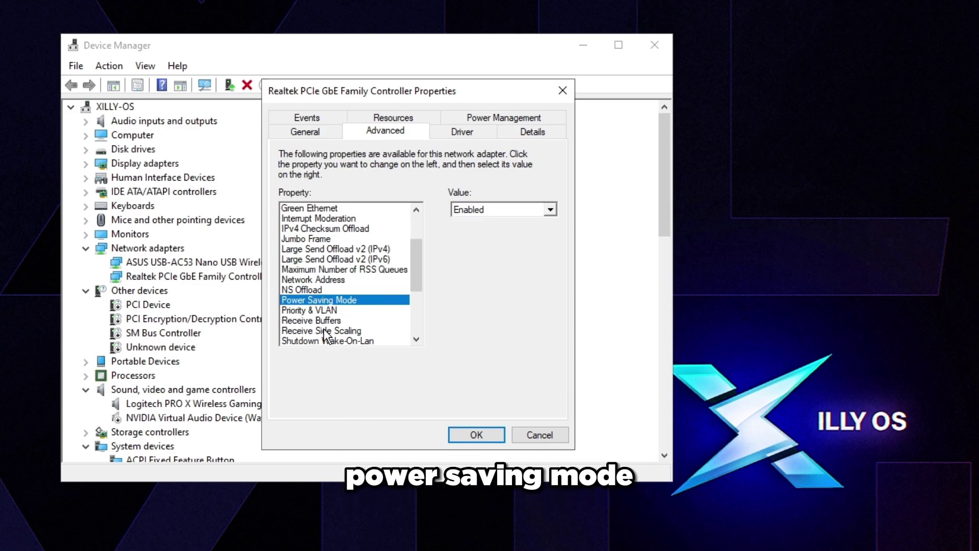
pyautogui.click(493, 210)
pyautogui.click(482, 223)
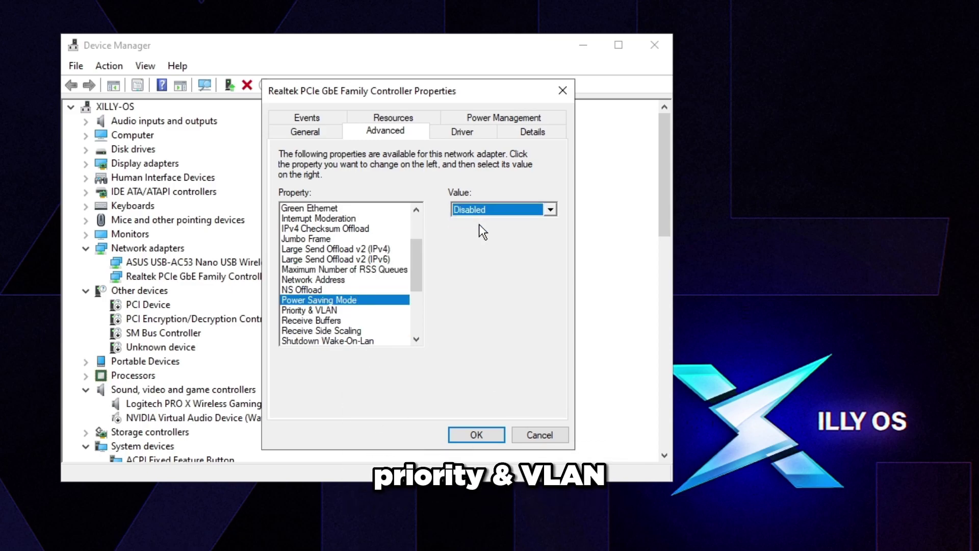
# Set the adapter's Priority & VLAN property to Priority Enabled
pyautogui.click(356, 322)
pyautogui.click(334, 312)
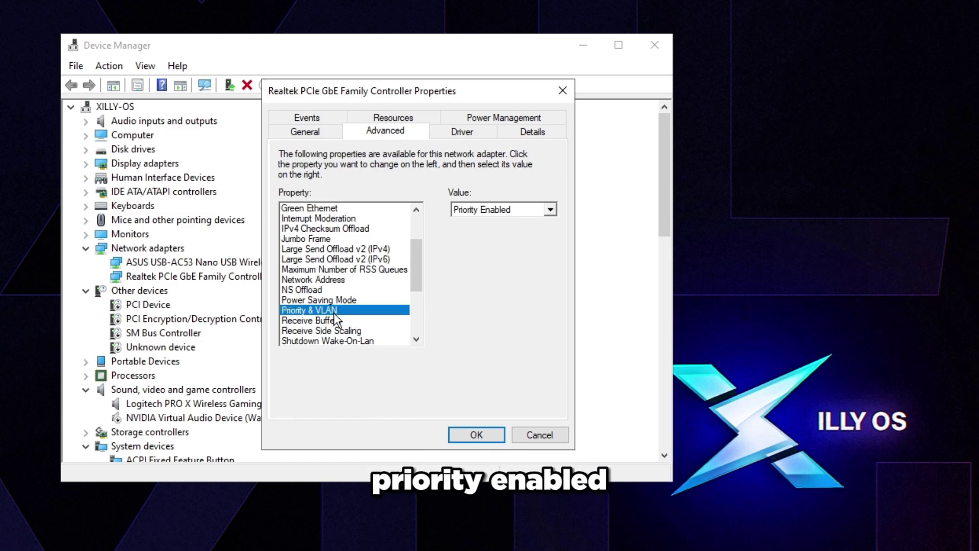
pyautogui.click(492, 210)
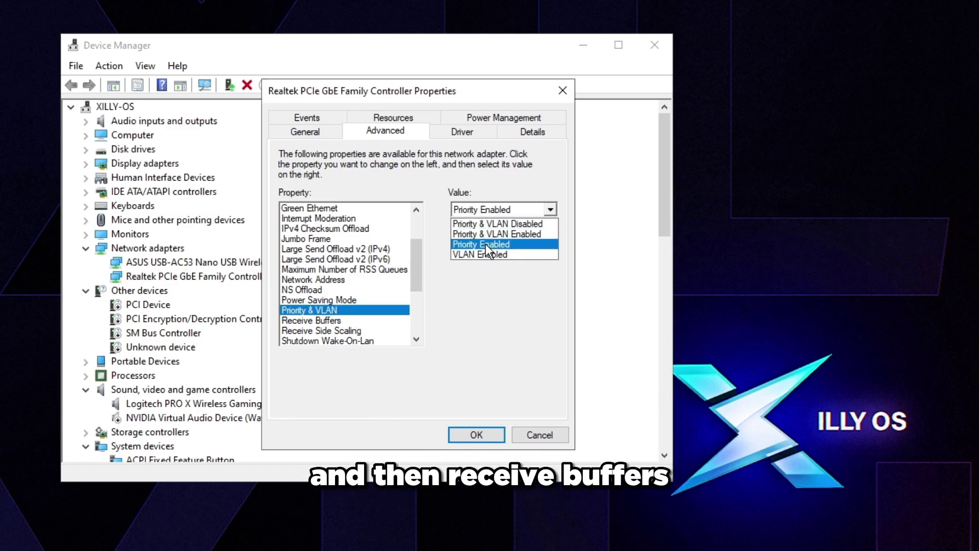
pyautogui.click(485, 244)
# Select the Receive Buffers property and open its value for editing
pyautogui.click(311, 320)
pyautogui.scroll(-1, 332, 320)
pyautogui.doubleClick(471, 210)
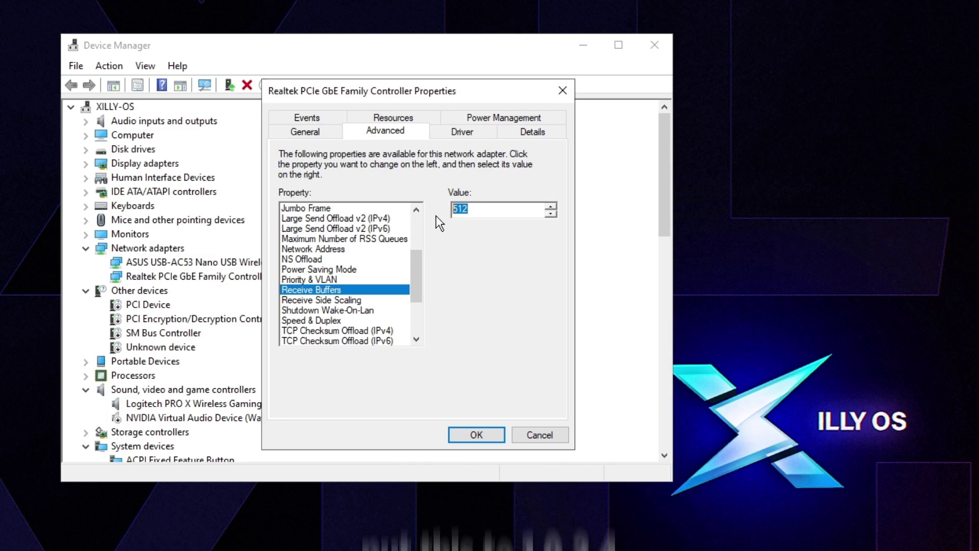
pyautogui.click(488, 212)
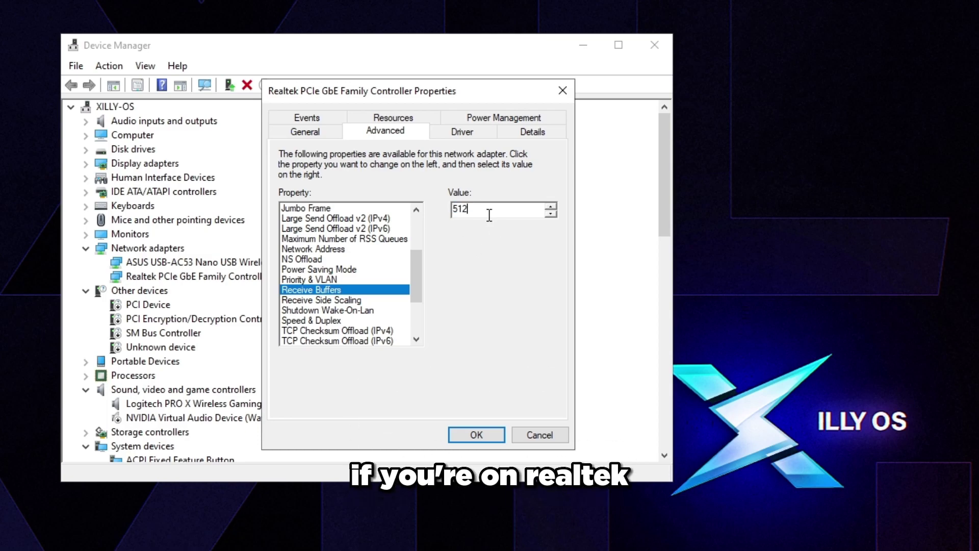
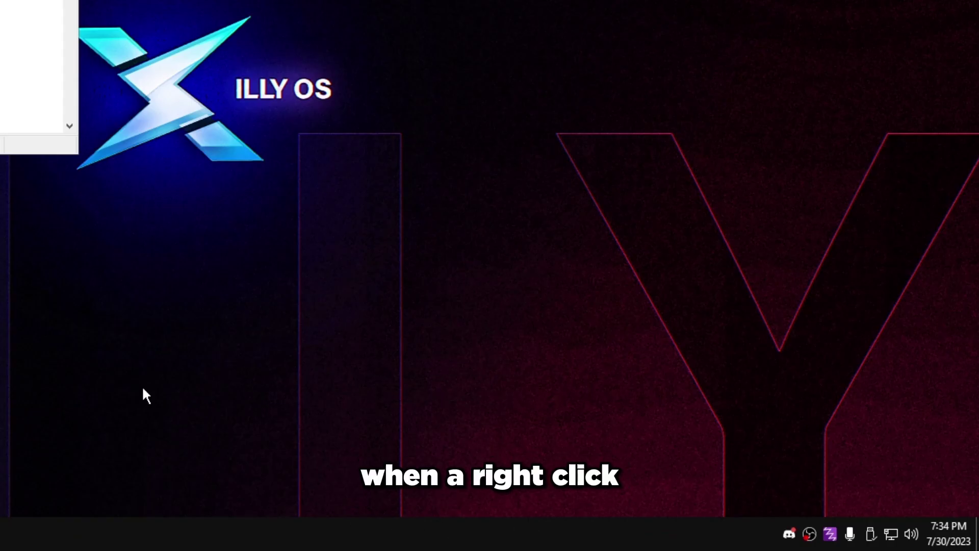
# Open the Ethernet connection from the adapter options in Windows Network & Internet settings
pyautogui.rightClick(884, 540)
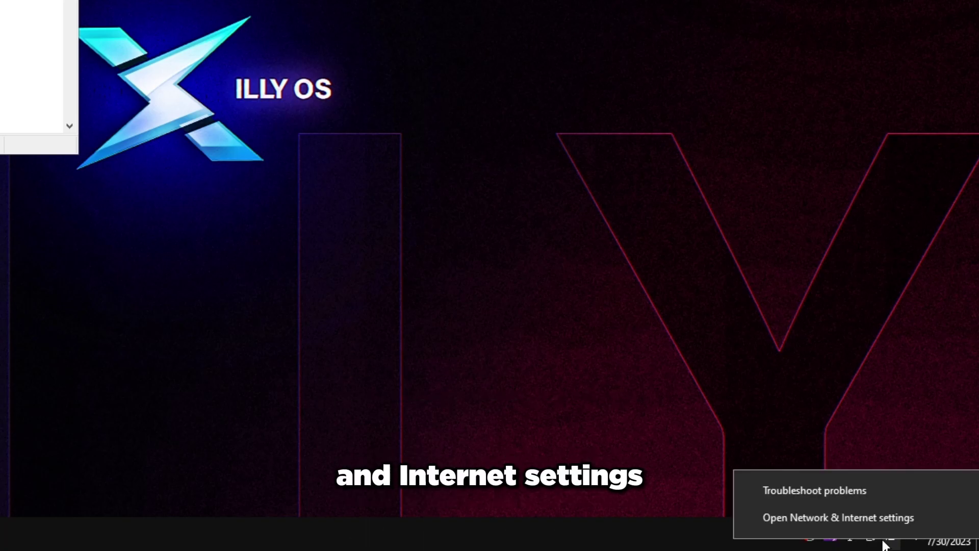
pyautogui.click(838, 517)
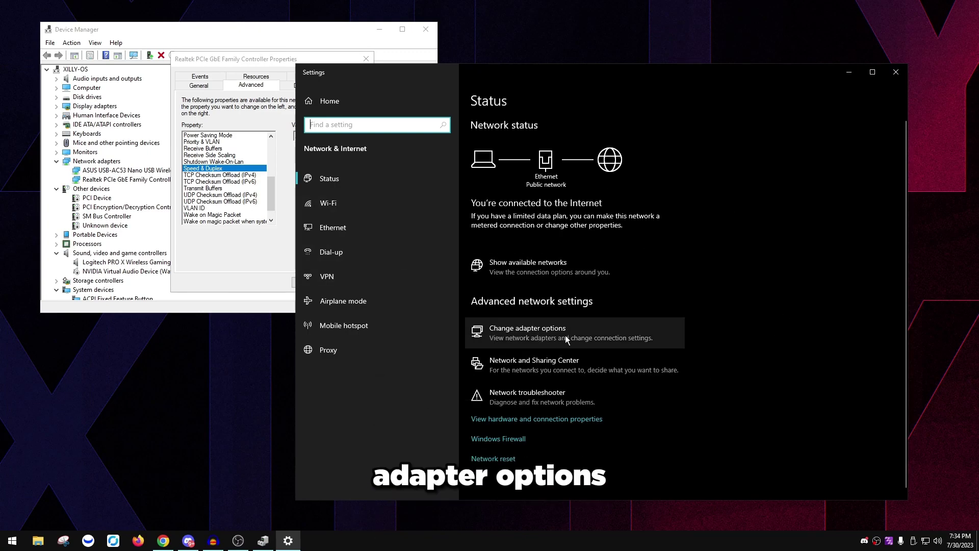
pyautogui.click(536, 335)
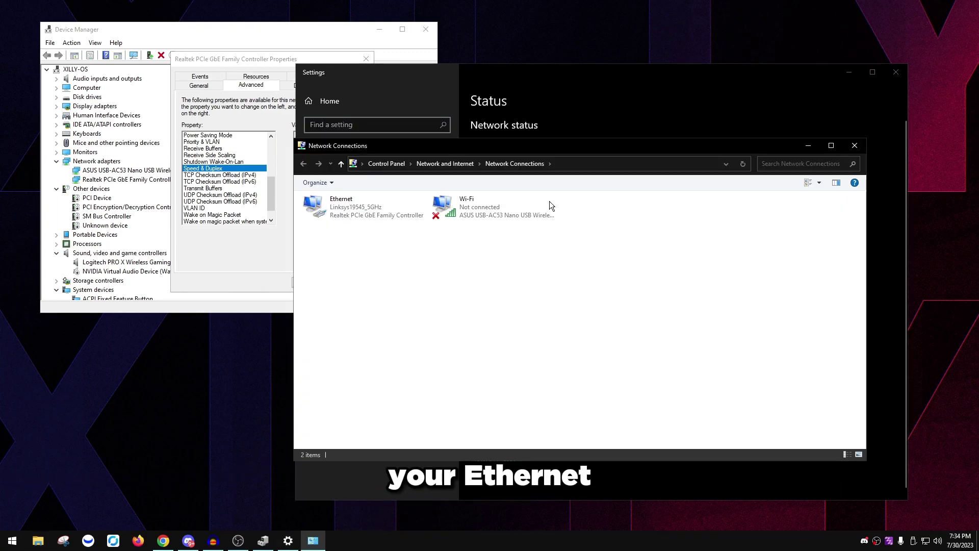
pyautogui.doubleClick(342, 207)
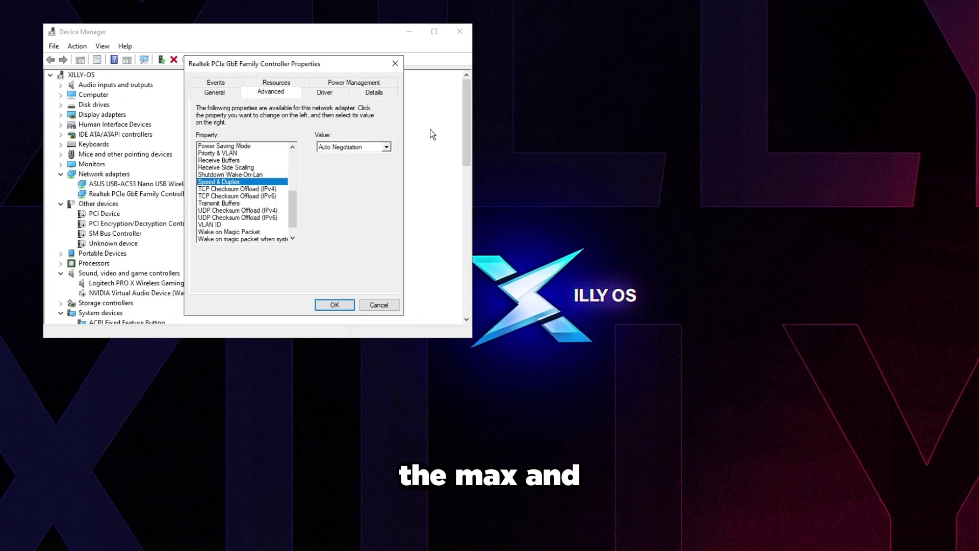
# Back in the adapter's advanced properties, review the Speed & Duplex options and keep Auto Negotiation
pyautogui.click(352, 147)
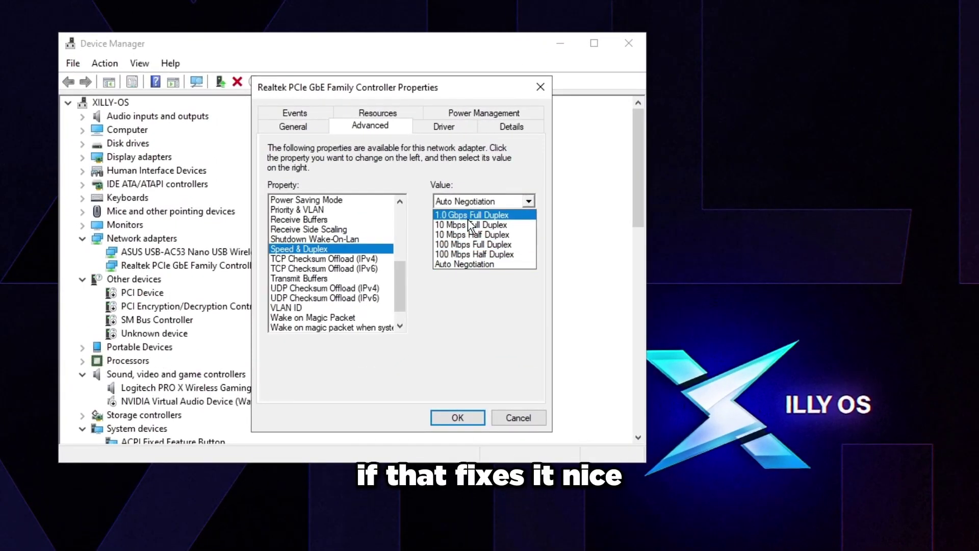
pyautogui.click(341, 149)
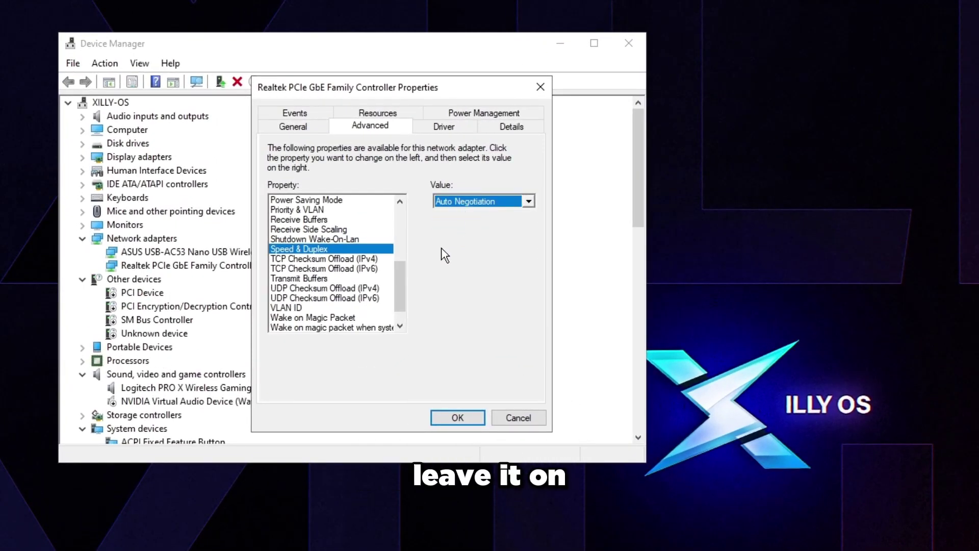
pyautogui.click(452, 201)
pyautogui.click(452, 201)
# Check the TCP Checksum Offload values for IPv4 and IPv6 and the Transmit Buffers value
pyautogui.click(308, 259)
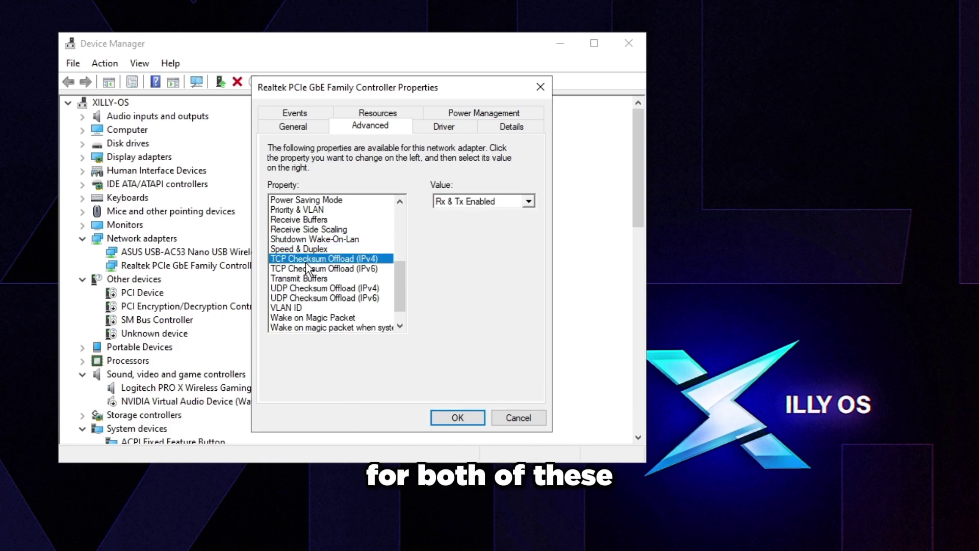
pyautogui.click(294, 278)
pyautogui.click(306, 258)
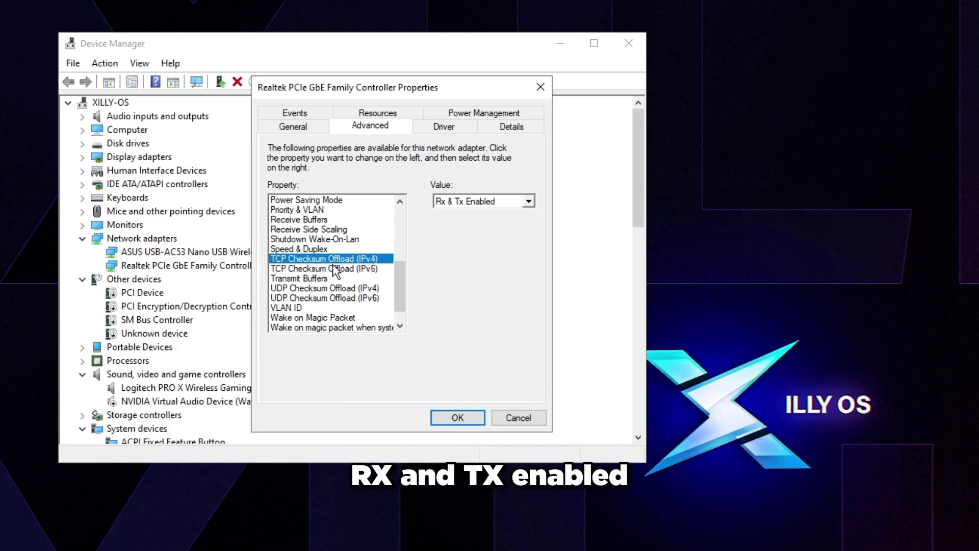
pyautogui.click(316, 268)
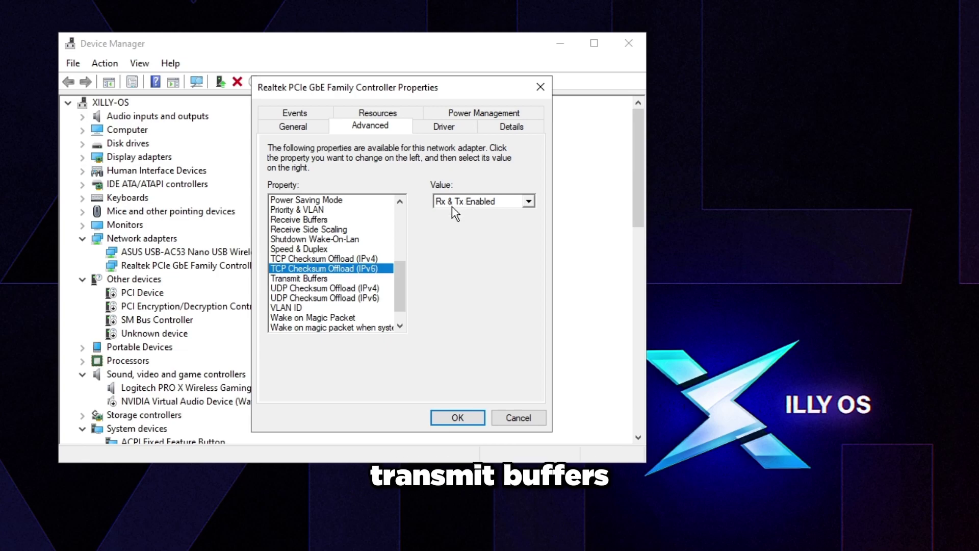
pyautogui.click(357, 278)
pyautogui.click(530, 202)
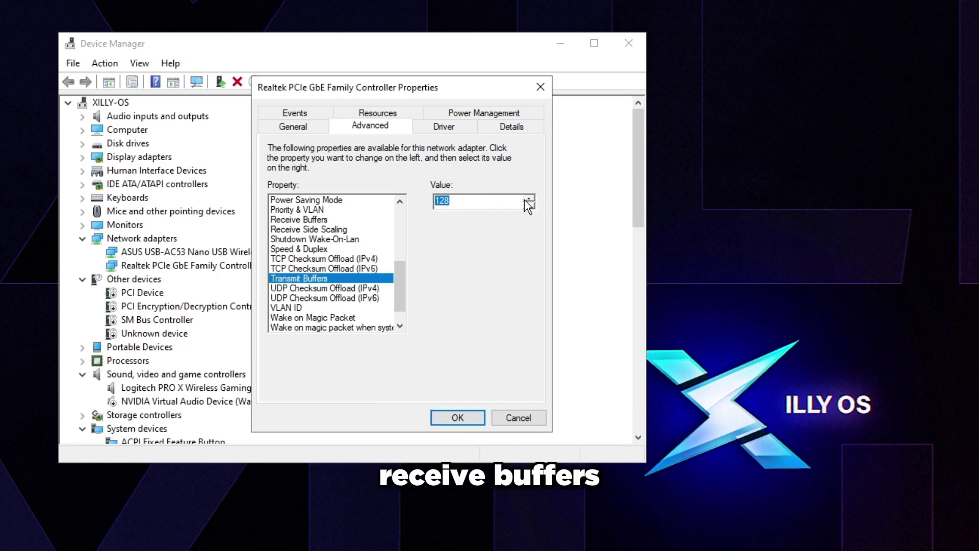
# Check the UDP Checksum Offload values for IPv4 and IPv6
pyautogui.click(383, 287)
pyautogui.click(366, 298)
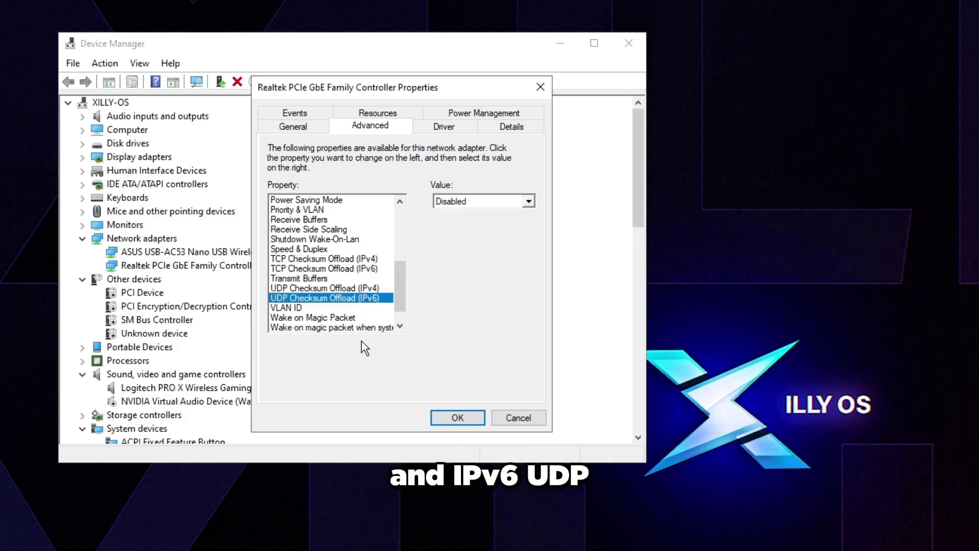
pyautogui.click(460, 200)
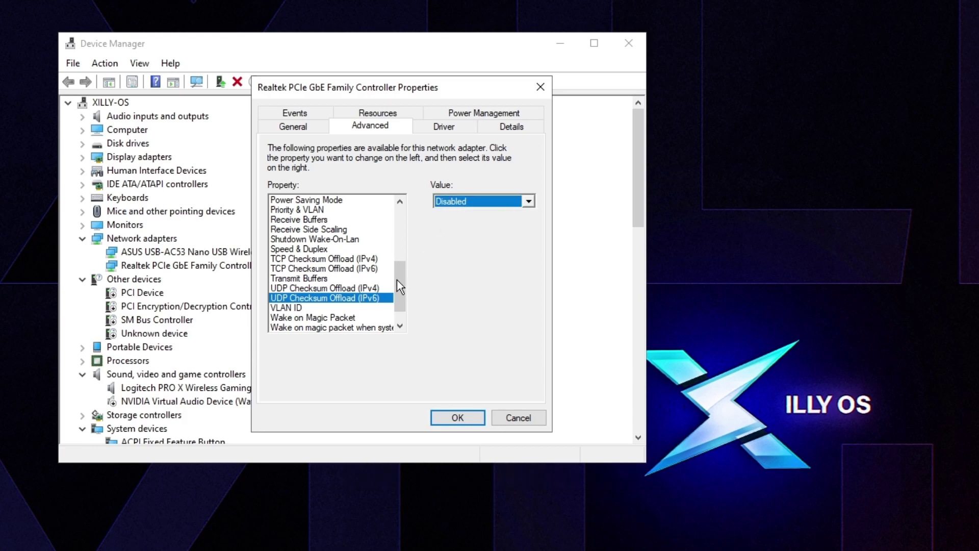
pyautogui.click(344, 299)
# Check the wake settings for magic packets, including the system power state one, and for pattern match
pyautogui.click(312, 317)
pyautogui.scroll(-1, 312, 316)
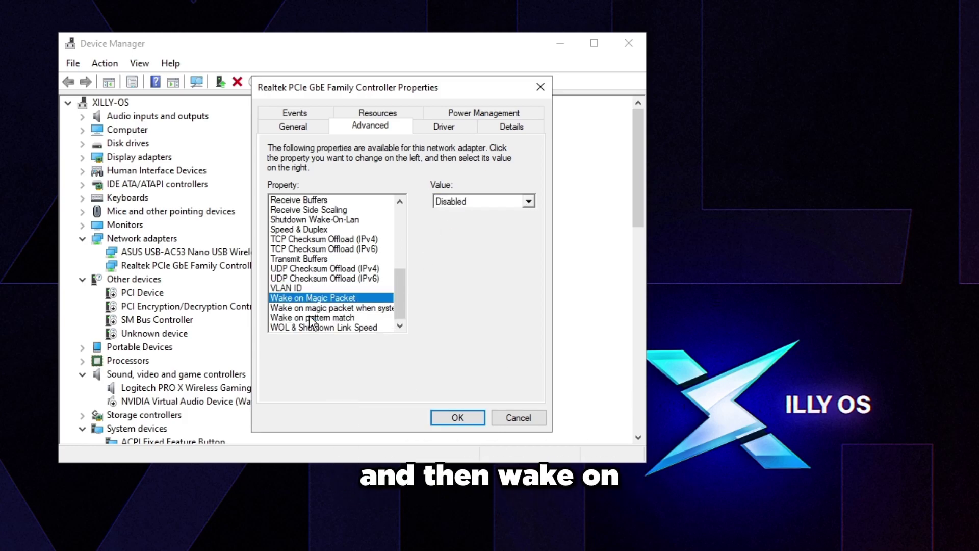
pyautogui.click(349, 310)
pyautogui.click(337, 317)
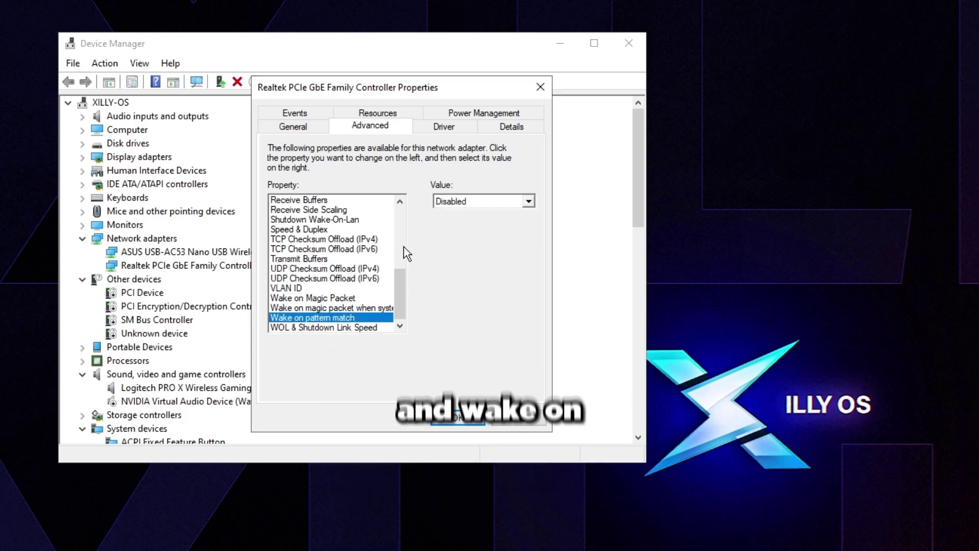
# Choose a value for WOL & Shutdown Link Speed and recheck the adapter's power management options
pyautogui.click(351, 327)
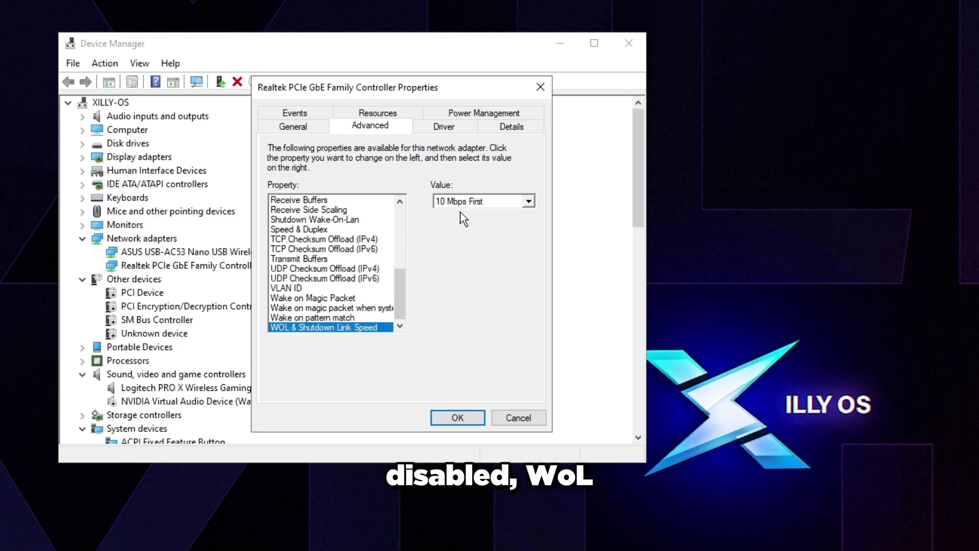
pyautogui.click(475, 201)
pyautogui.click(459, 234)
pyautogui.click(476, 115)
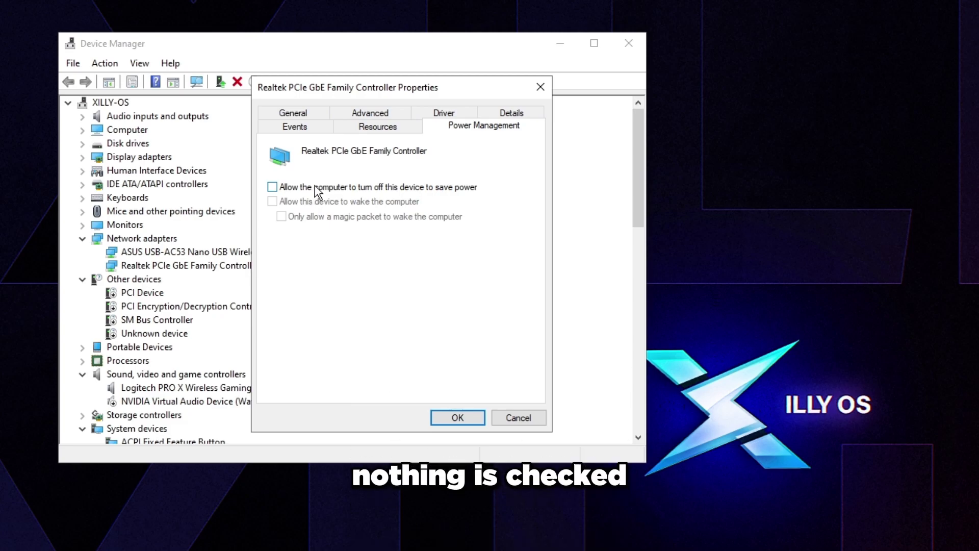
# Accept the Realtek adapter's power management settings and open the Ethernet connection's properties from the network adapter options
pyautogui.click(459, 419)
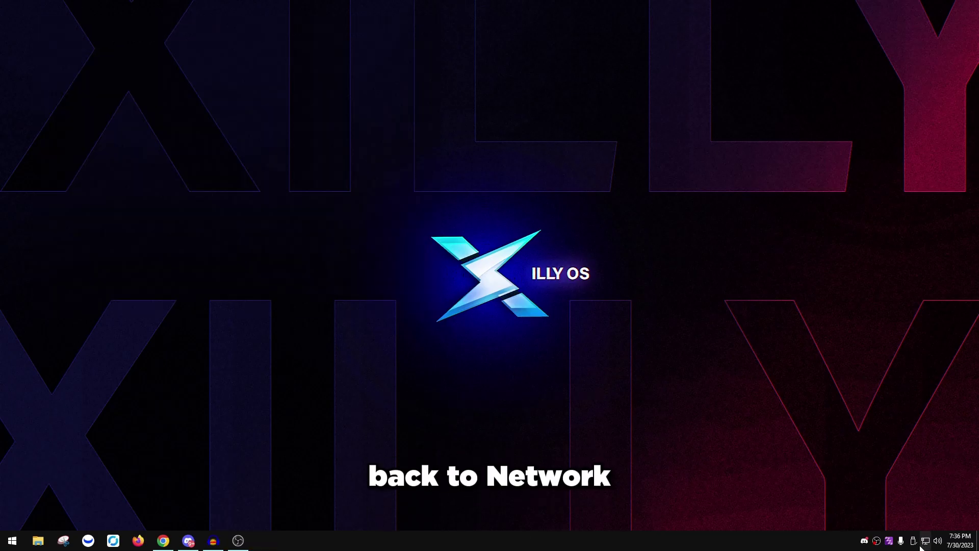
pyautogui.rightClick(926, 543)
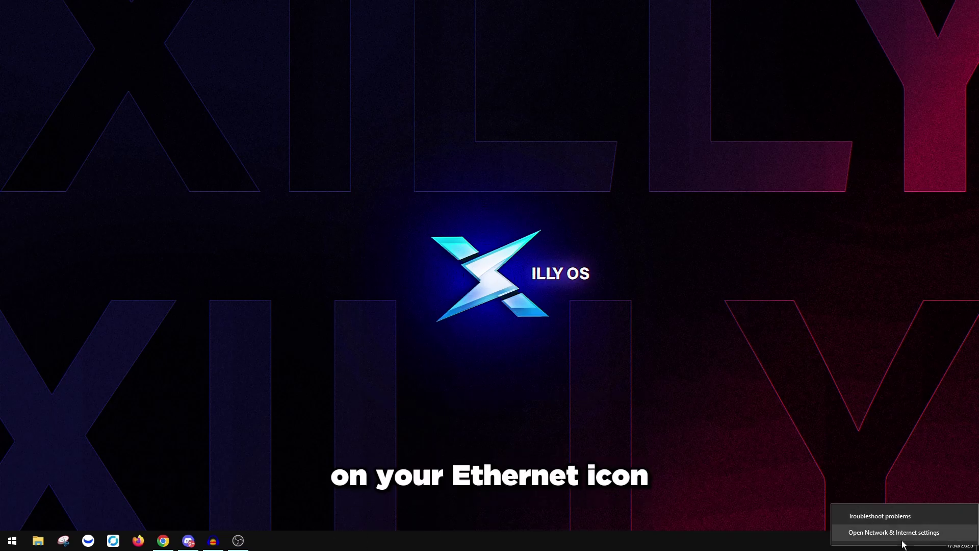
pyautogui.click(913, 532)
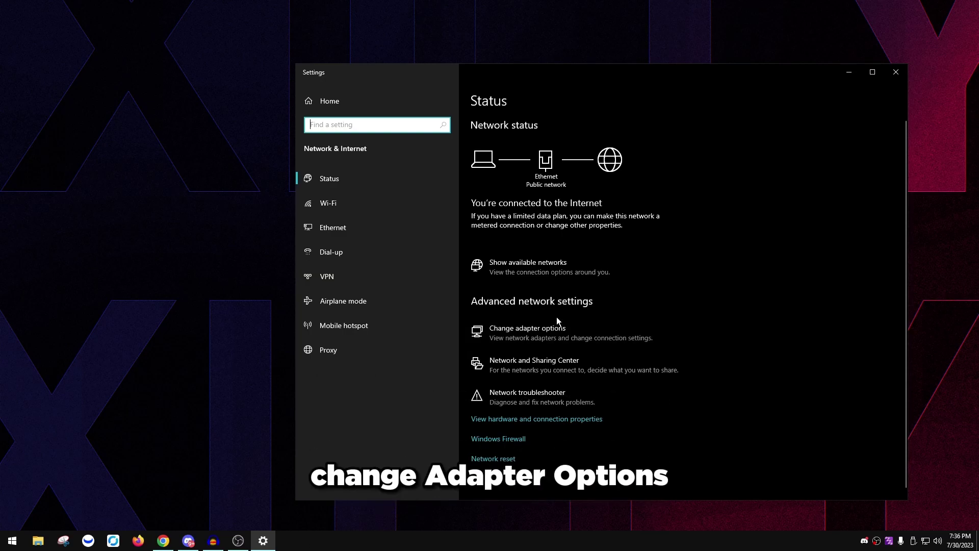
pyautogui.click(565, 330)
pyautogui.doubleClick(346, 210)
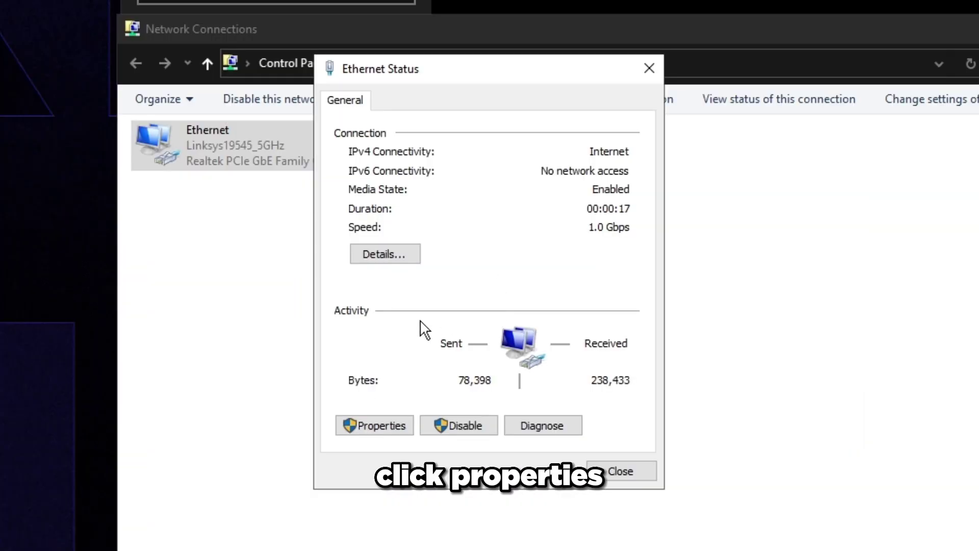
pyautogui.click(374, 425)
# In the advanced WINS settings for TCP/IPv4, keep LMHOSTS lookup off and NetBIOS over TCP/IP disabled, and close the Ethernet dialogs
pyautogui.click(431, 258)
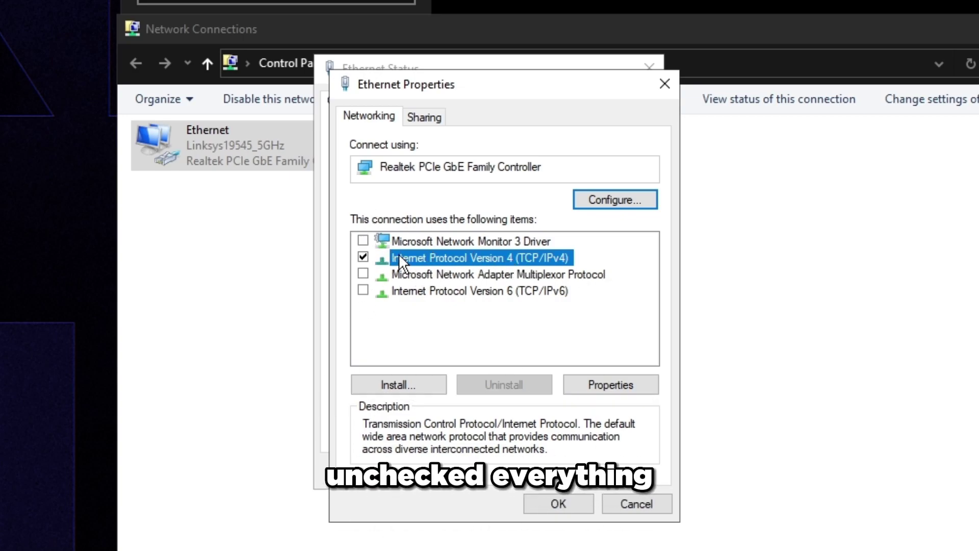
pyautogui.click(607, 386)
pyautogui.click(663, 444)
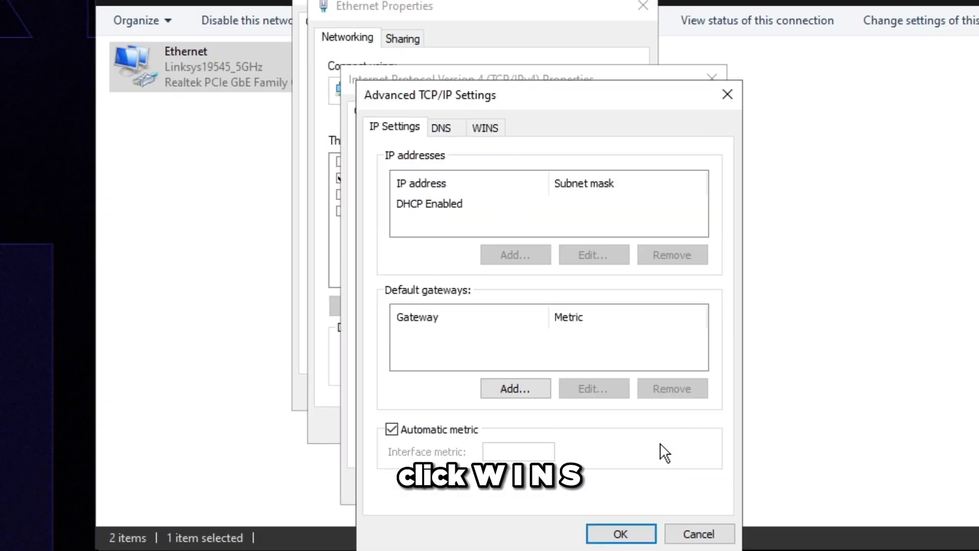
pyautogui.click(491, 130)
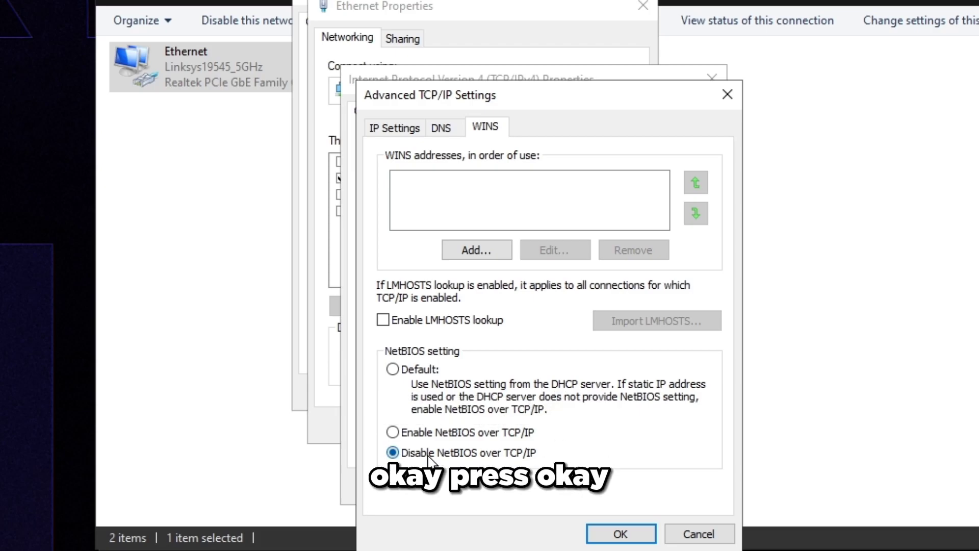
pyautogui.click(622, 533)
pyautogui.click(617, 484)
pyautogui.click(525, 424)
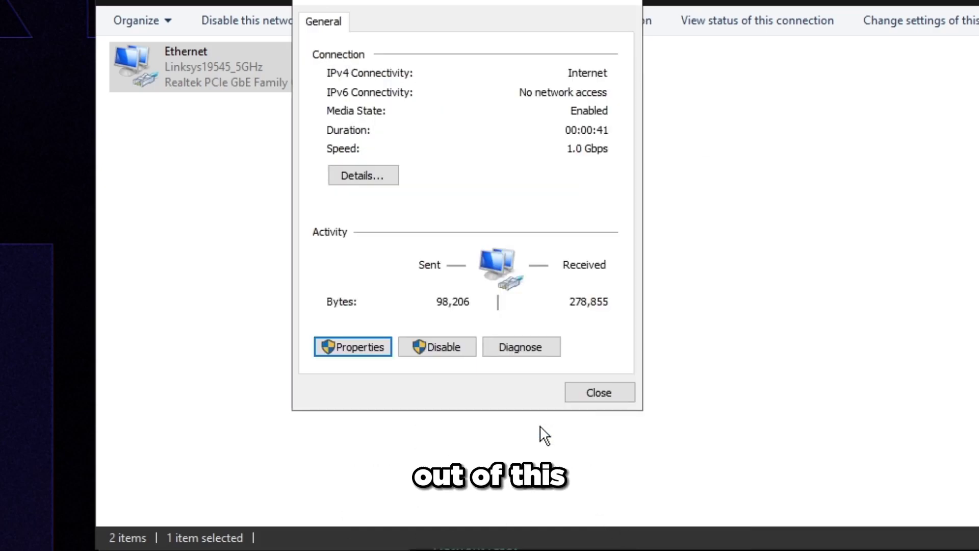
pyautogui.click(579, 394)
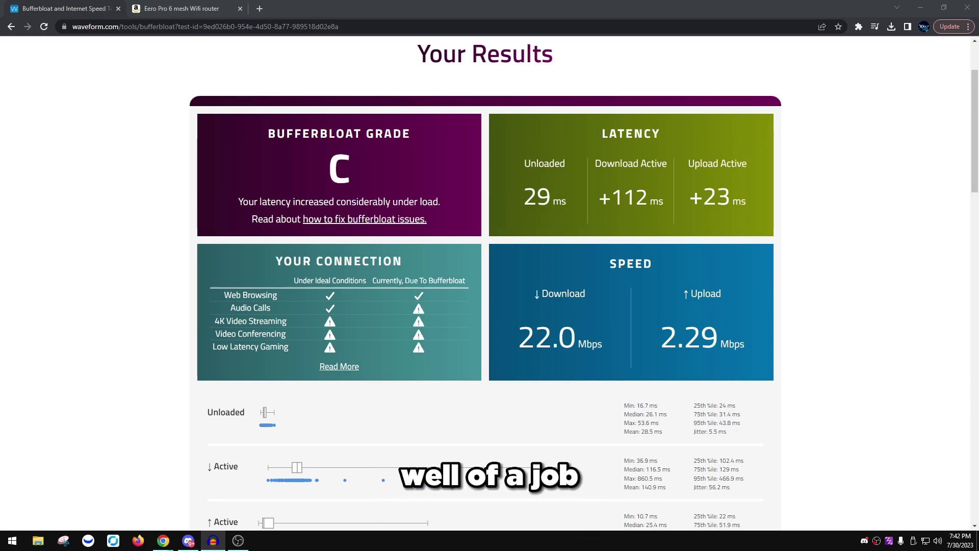
# Review the bufferbloat test results, the advice on fixing bufferbloat and the recommended routers on the Waveform page in Chrome
pyautogui.click(354, 165)
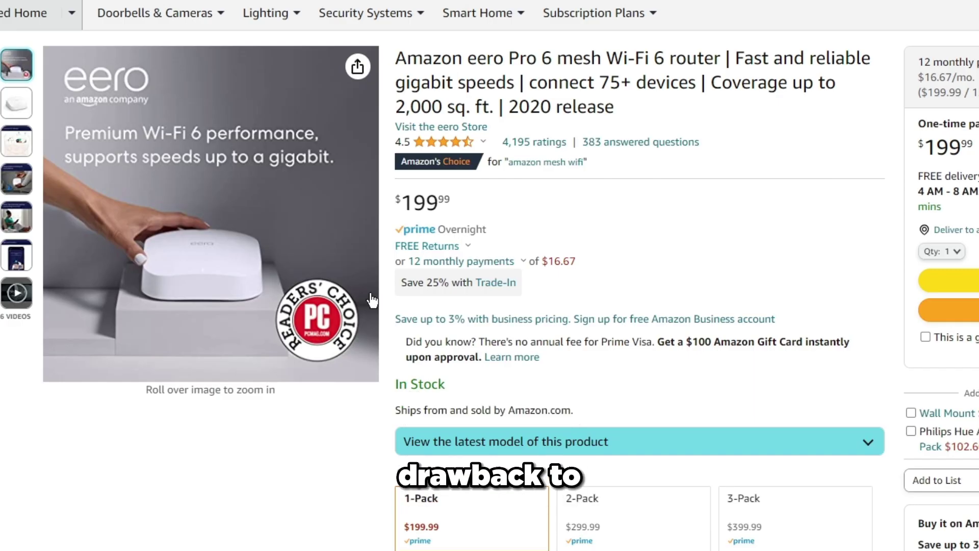
pyautogui.click(189, 7)
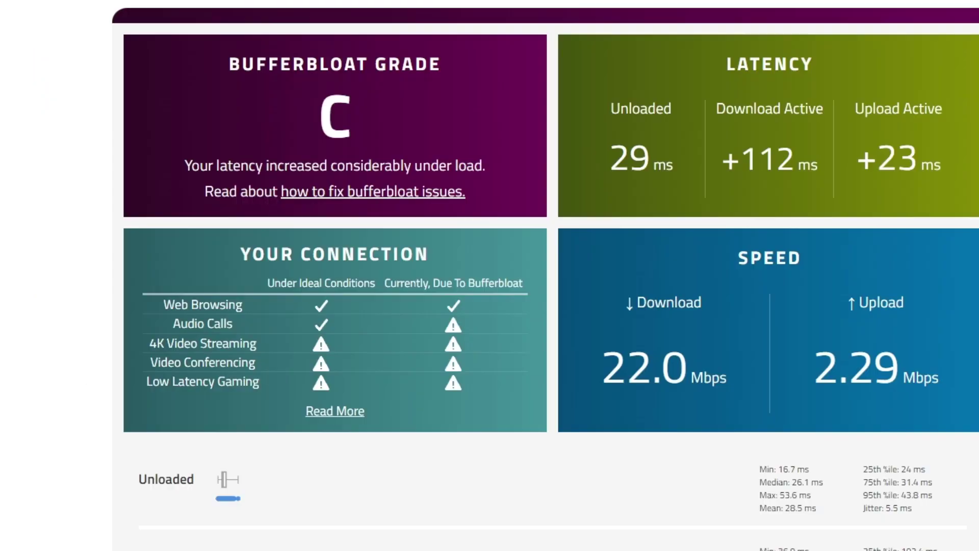
pyautogui.scroll(-4, 568, 377)
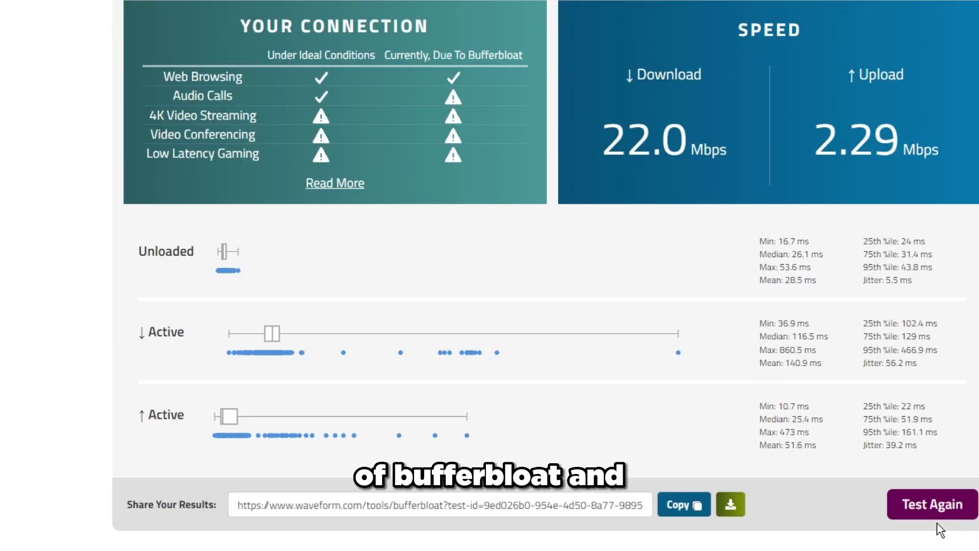
pyautogui.scroll(4, 435, 300)
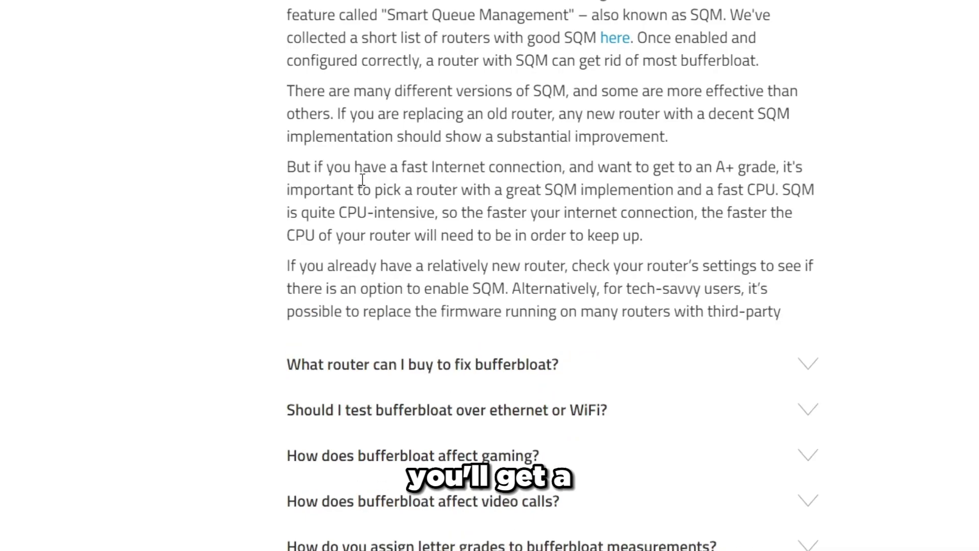
pyautogui.scroll(15, 368, 190)
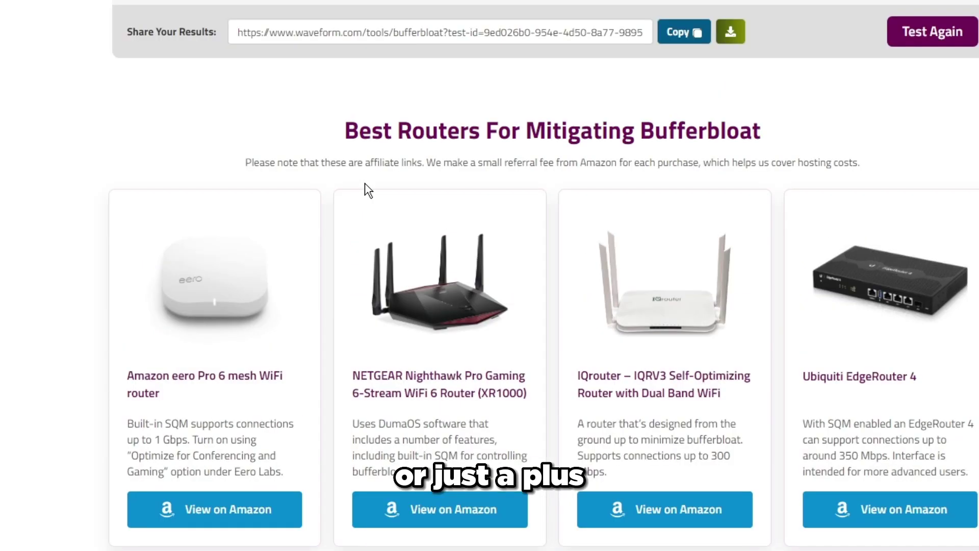
pyautogui.scroll(15, 365, 183)
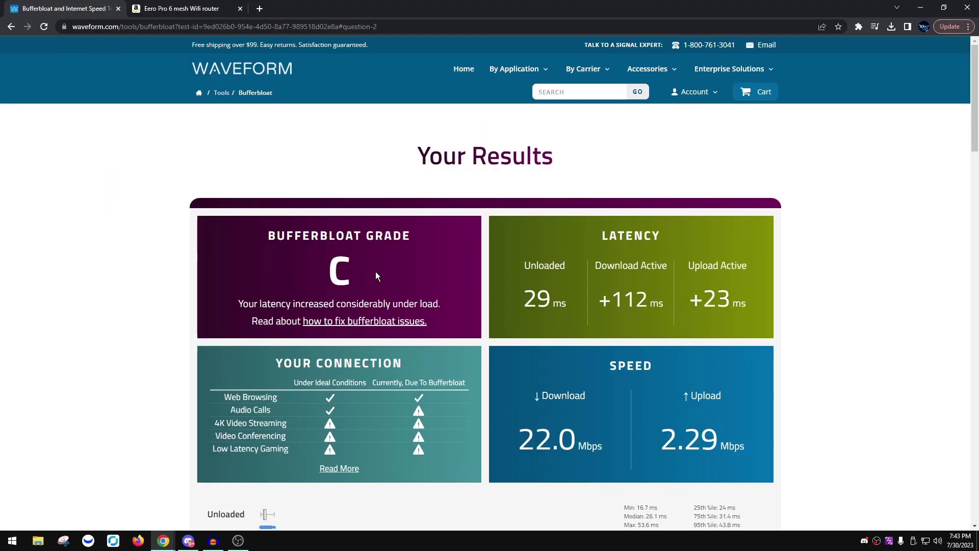